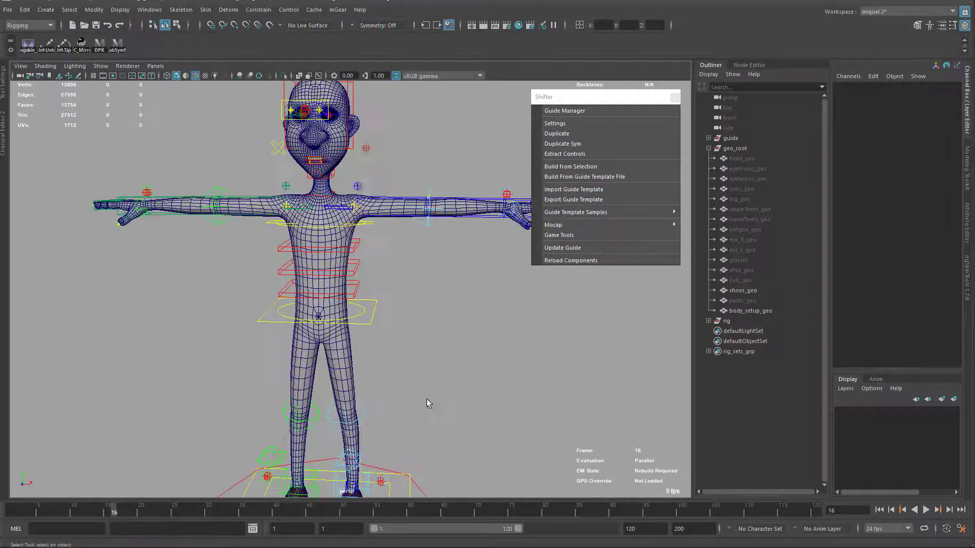
# Hide the shoes_geo mesh so the bare feet of the body are exposed
pyautogui.keyDown('alt'); pyautogui.moveTo(426, 399); pyautogui.dragTo(429, 254, button='middle'); pyautogui.keyUp('alt')
pyautogui.keyDown('alt'); pyautogui.moveTo(447, 314); pyautogui.dragTo(356, 370); pyautogui.keyUp('alt')
pyautogui.keyDown('alt'); pyautogui.moveTo(315, 315); pyautogui.dragTo(388, 306, button='right'); pyautogui.keyUp('alt')
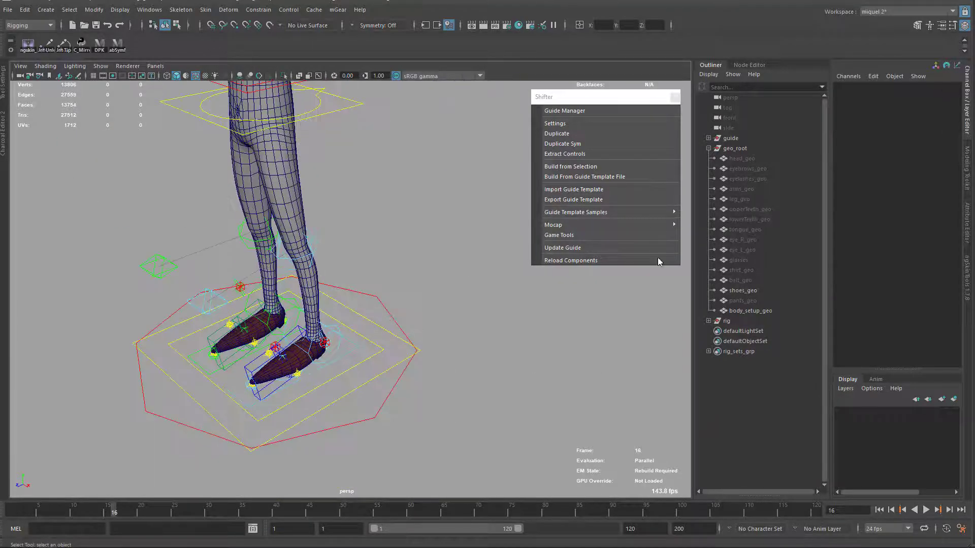
pyautogui.click(740, 290)
pyautogui.hotkey('ctrl', 'h')
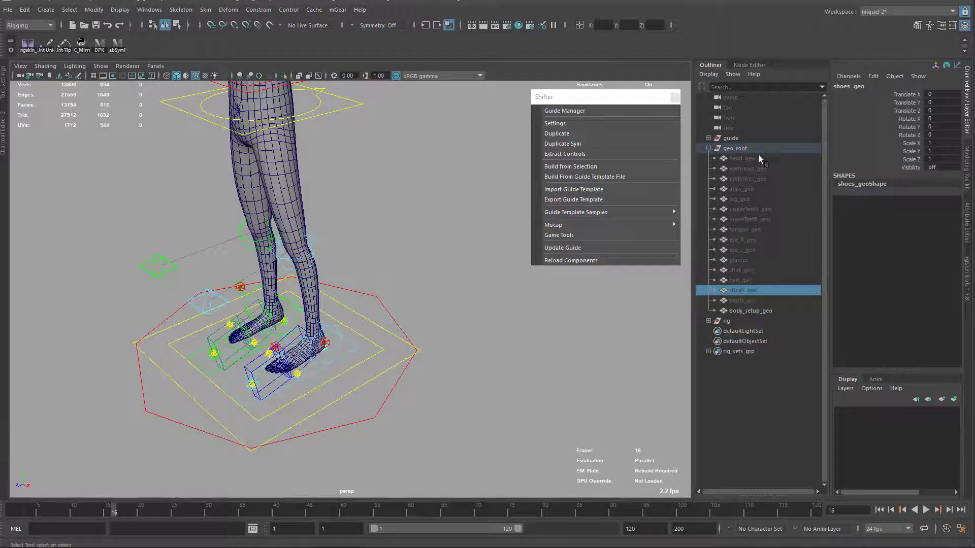
# Hide the guide group in the scene
pyautogui.click(734, 138)
pyautogui.keyDown('alt'); pyautogui.moveTo(292, 195); pyautogui.dragTo(394, 270, button='middle'); pyautogui.keyUp('alt')
pyautogui.keyDown('alt'); pyautogui.moveTo(417, 277); pyautogui.dragTo(394, 274, button='right'); pyautogui.keyUp('alt')
pyautogui.keyDown('alt'); pyautogui.moveTo(394, 274); pyautogui.dragTo(407, 319, button='middle'); pyautogui.keyUp('alt')
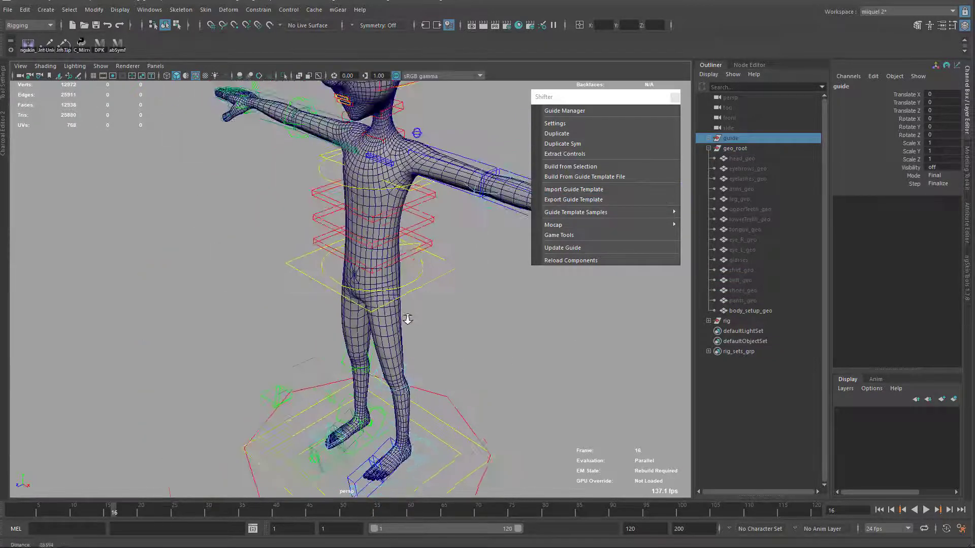
# Toggle the mesh display off and back on to examine the skeleton inside the body from several angles
pyautogui.hotkey('alt', '1')
pyautogui.hotkey('alt', '2')
pyautogui.keyDown('alt'); pyautogui.moveTo(299, 274); pyautogui.dragTo(394, 302); pyautogui.keyUp('alt')
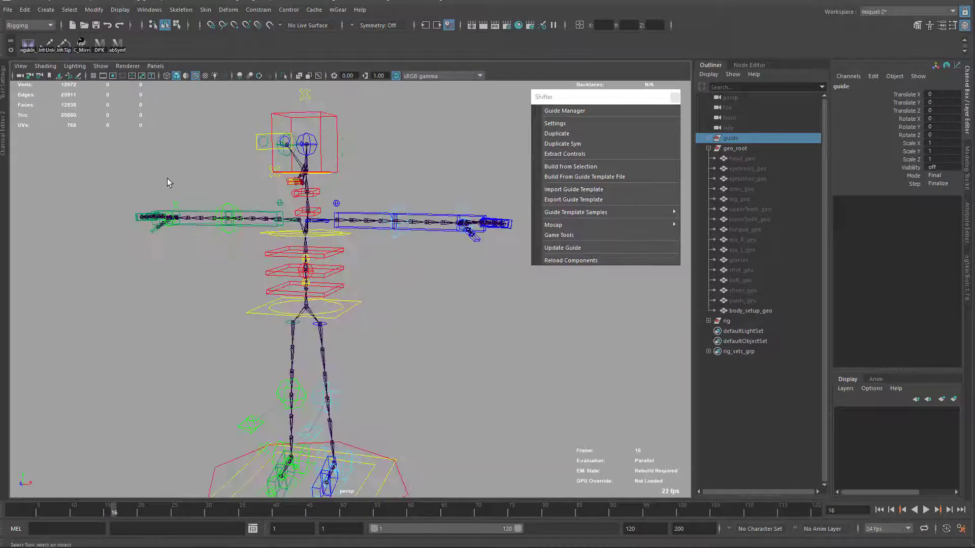
pyautogui.click(101, 66)
pyautogui.click(233, 128)
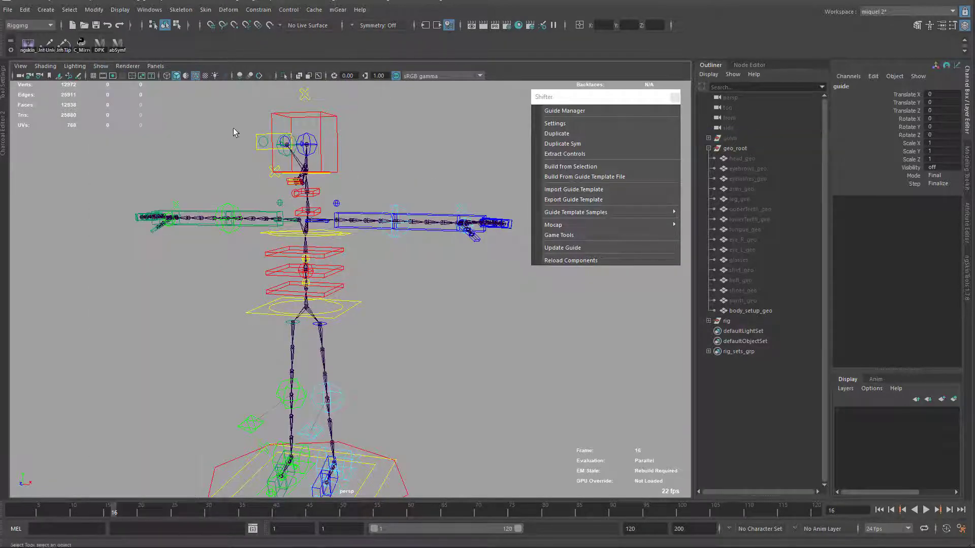
pyautogui.keyDown('alt'); pyautogui.moveTo(345, 300); pyautogui.dragTo(361, 315, button='right'); pyautogui.keyUp('alt')
pyautogui.keyDown('alt'); pyautogui.moveTo(361, 314); pyautogui.dragTo(380, 297); pyautogui.keyUp('alt')
pyautogui.hotkey('alt', '2')
pyautogui.keyDown('alt'); pyautogui.moveTo(339, 274); pyautogui.dragTo(368, 284, button='right'); pyautogui.keyUp('alt')
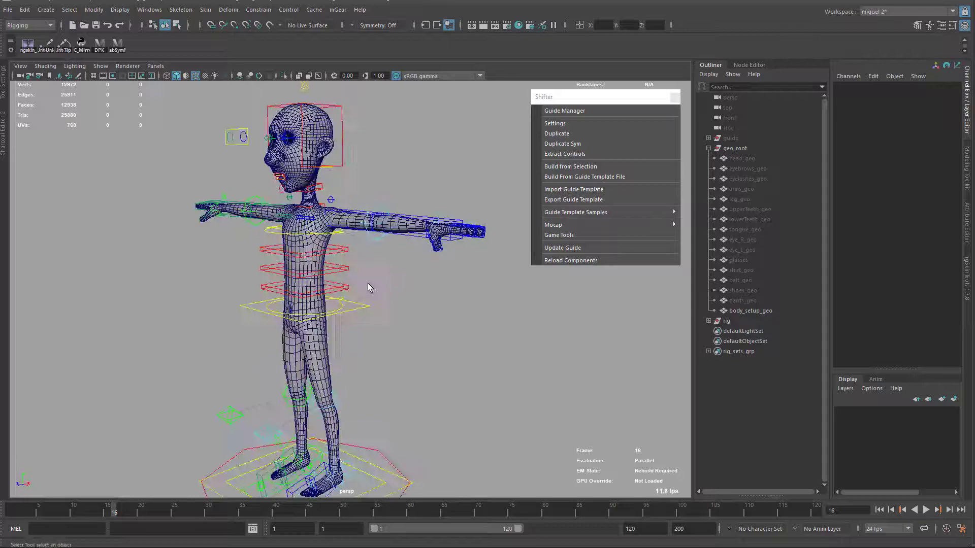
pyautogui.keyDown('alt'); pyautogui.moveTo(368, 283); pyautogui.dragTo(322, 312); pyautogui.keyUp('alt')
pyautogui.scroll(-5, 355, 310)
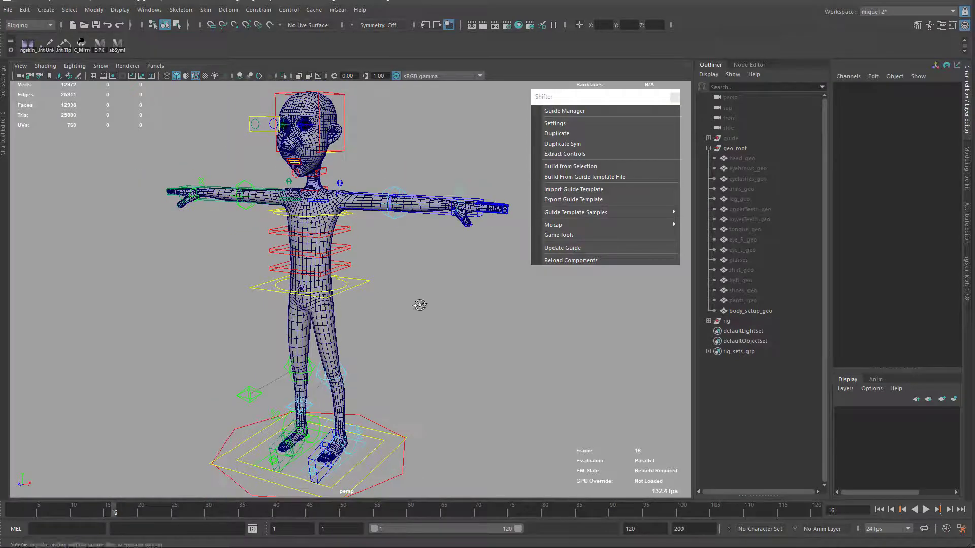
pyautogui.keyDown('alt'); pyautogui.moveTo(386, 304); pyautogui.dragTo(434, 338); pyautogui.keyUp('alt')
pyautogui.scroll(3, 428, 320)
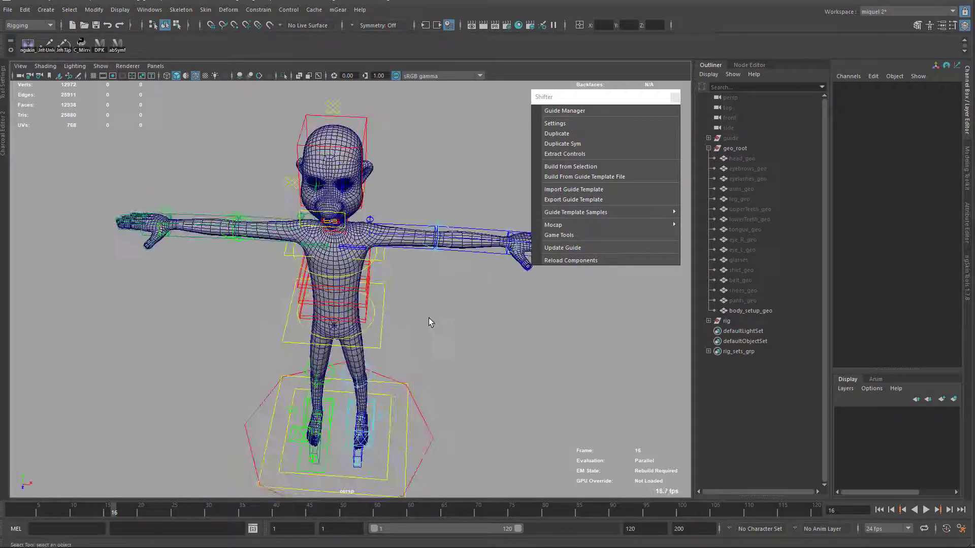
# Turn off mesh display in the viewport and examine the finger and thumb joint chains of the character's left hand
pyautogui.hotkey('alt', '2')
pyautogui.keyDown('alt'); pyautogui.moveTo(452, 270); pyautogui.dragTo(474, 360); pyautogui.keyUp('alt')
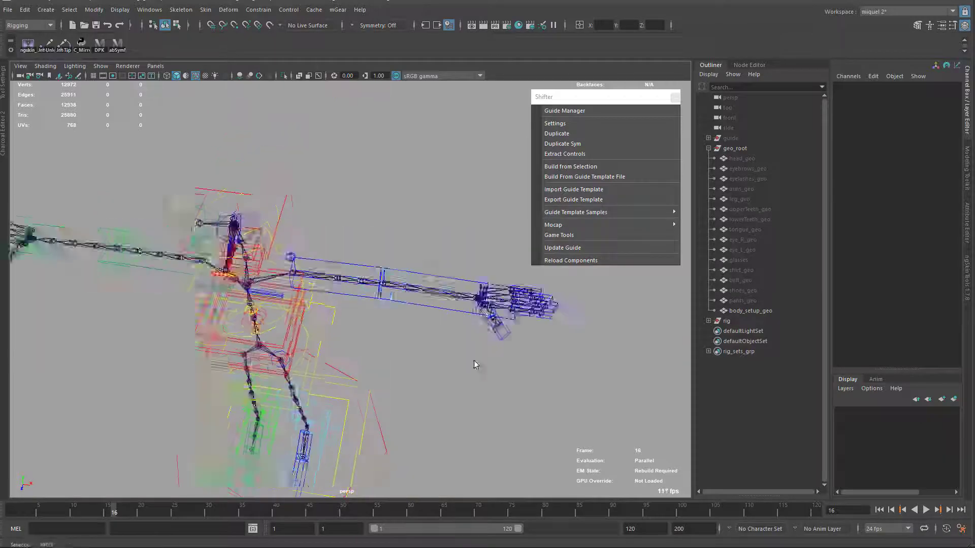
pyautogui.keyDown('alt'); pyautogui.moveTo(473, 360); pyautogui.dragTo(325, 353, button='middle'); pyautogui.keyUp('alt')
pyautogui.keyDown('alt'); pyautogui.moveTo(325, 353); pyautogui.dragTo(408, 355, button='right'); pyautogui.keyUp('alt')
pyautogui.scroll(2, 408, 355)
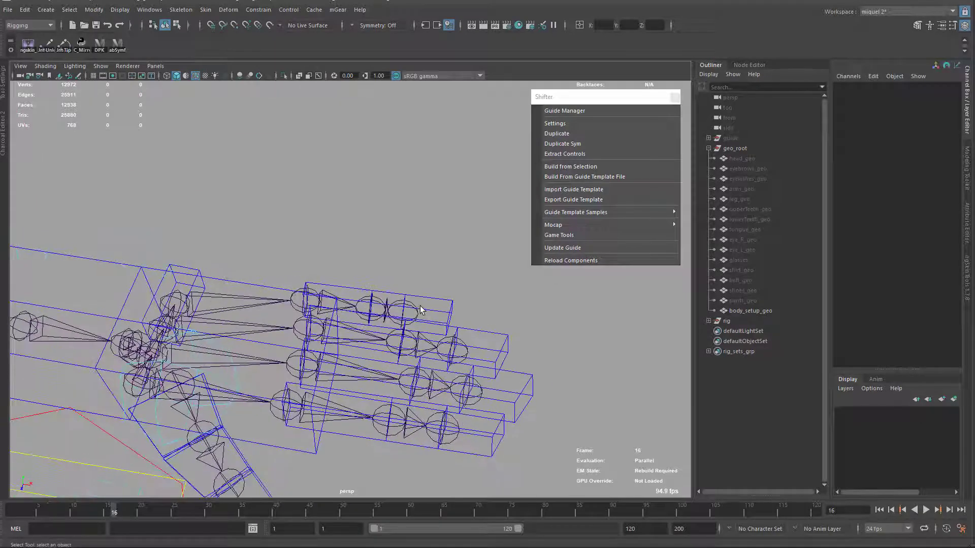
pyautogui.keyDown('alt'); pyautogui.moveTo(462, 427); pyautogui.dragTo(460, 366, button='right'); pyautogui.keyUp('alt')
pyautogui.keyDown('alt'); pyautogui.moveTo(461, 366); pyautogui.dragTo(400, 332, button='middle'); pyautogui.keyUp('alt')
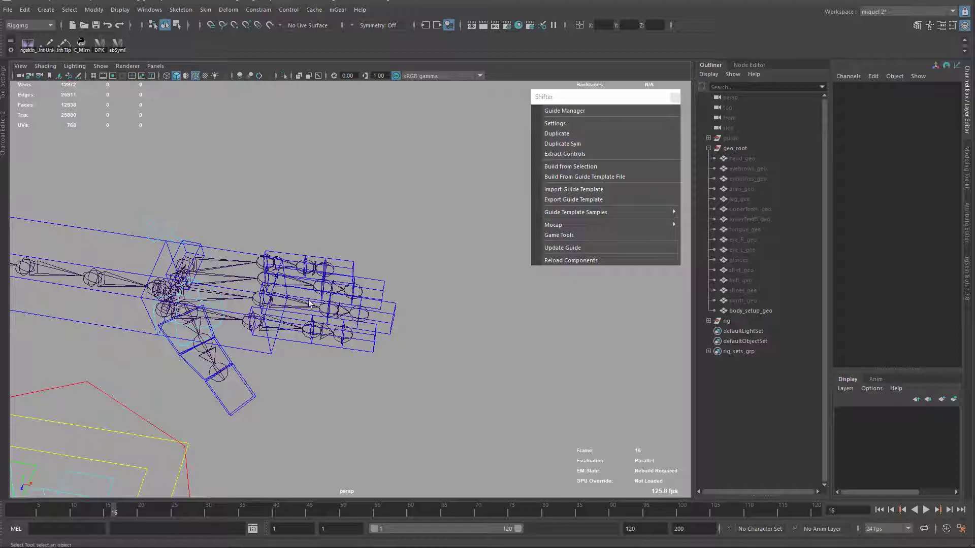
pyautogui.keyDown('alt'); pyautogui.moveTo(310, 305); pyautogui.dragTo(367, 305, button='middle'); pyautogui.keyUp('alt')
pyautogui.moveTo(340, 383)
pyautogui.keyDown('alt'); pyautogui.mouseDown(button='right')
pyautogui.moveTo(373, 413)
pyautogui.moveTo(351, 371)
pyautogui.mouseUp(button='right'); pyautogui.keyUp('alt')
pyautogui.keyDown('alt'); pyautogui.moveTo(352, 371); pyautogui.dragTo(340, 265, button='middle'); pyautogui.keyUp('alt')
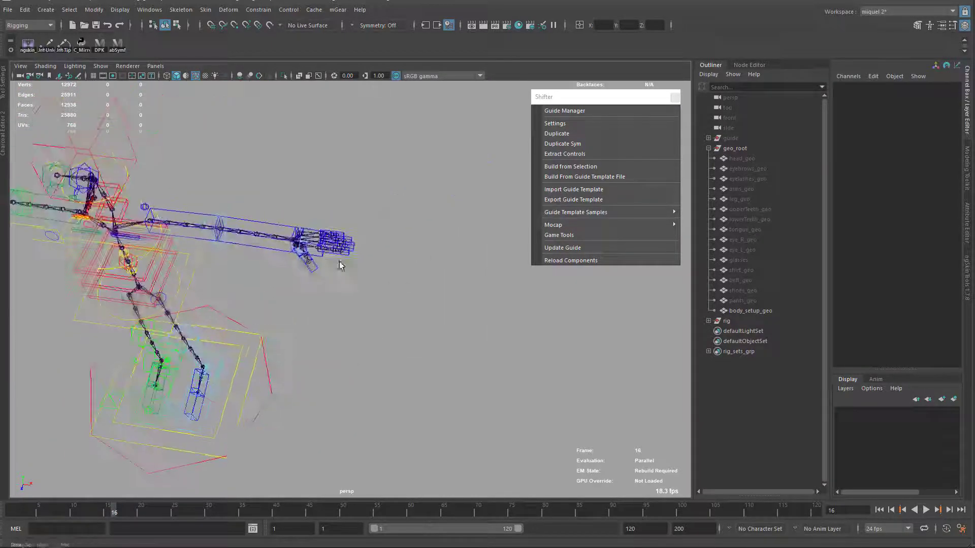
pyautogui.keyDown('alt'); pyautogui.moveTo(341, 265); pyautogui.dragTo(456, 337, button='right'); pyautogui.keyUp('alt')
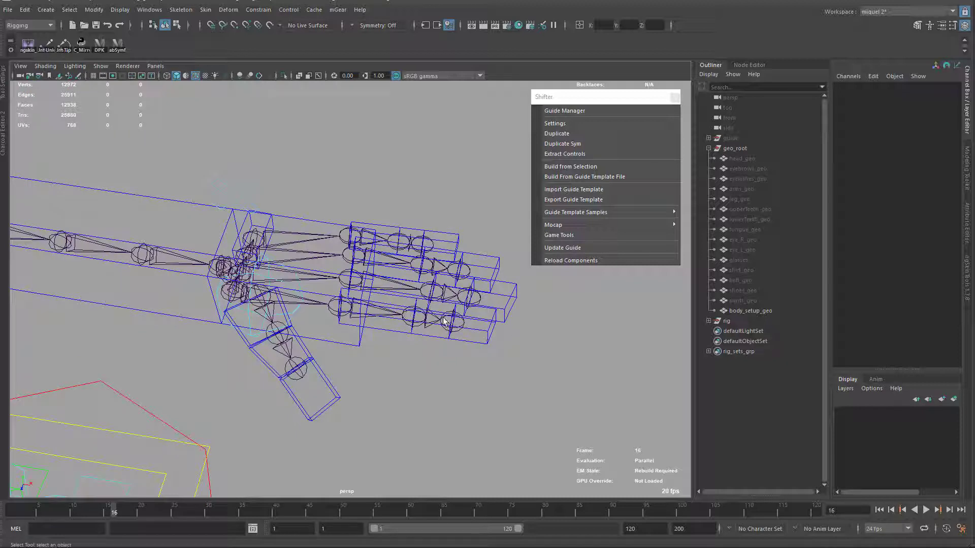
# Show the code editor with the joint_tips.py script and review its full lines
pyautogui.click(3, 142)
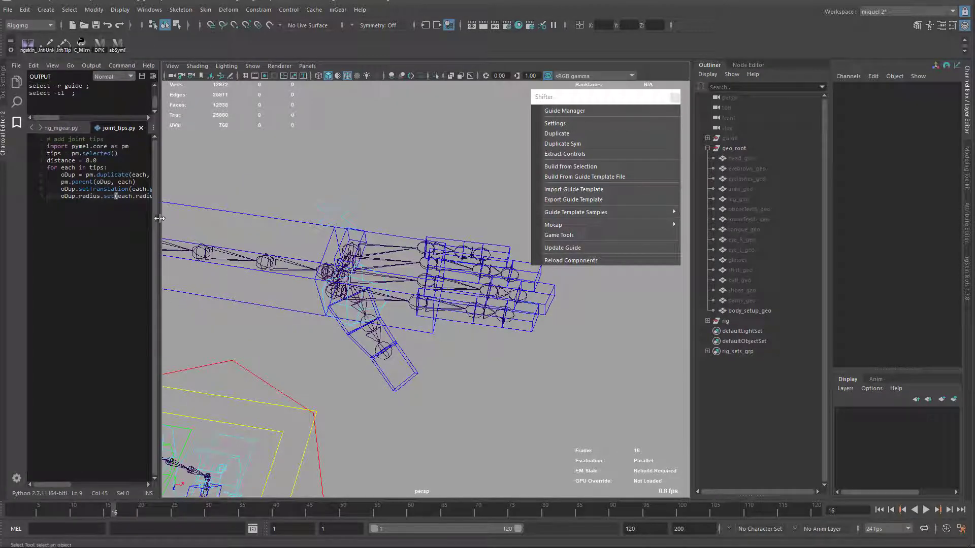
pyautogui.moveTo(160, 218); pyautogui.dragTo(310, 217)
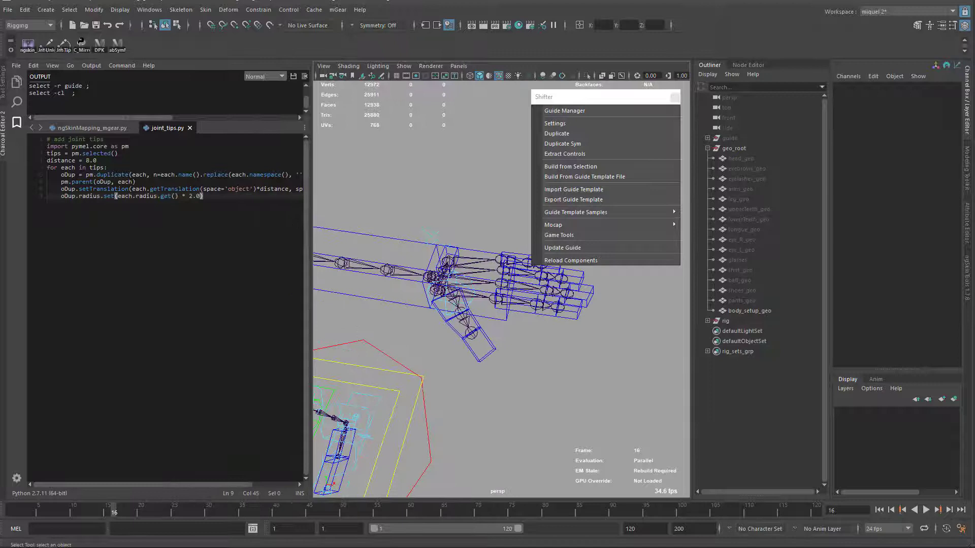
pyautogui.moveTo(103, 483); pyautogui.dragTo(83, 476)
pyautogui.moveTo(311, 317); pyautogui.dragTo(147, 320)
pyautogui.write('1')
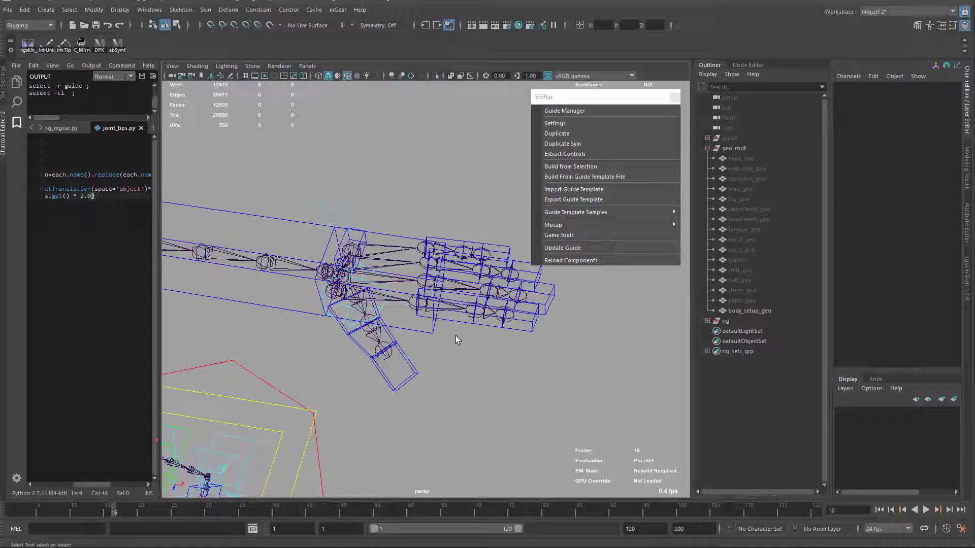
# Hide the rig controls so only joints show, and select the end joints of all four left fingers and the thumb
pyautogui.hotkey('alt', '1')
pyautogui.hotkey('alt', '1')
pyautogui.hotkey('alt', '2')
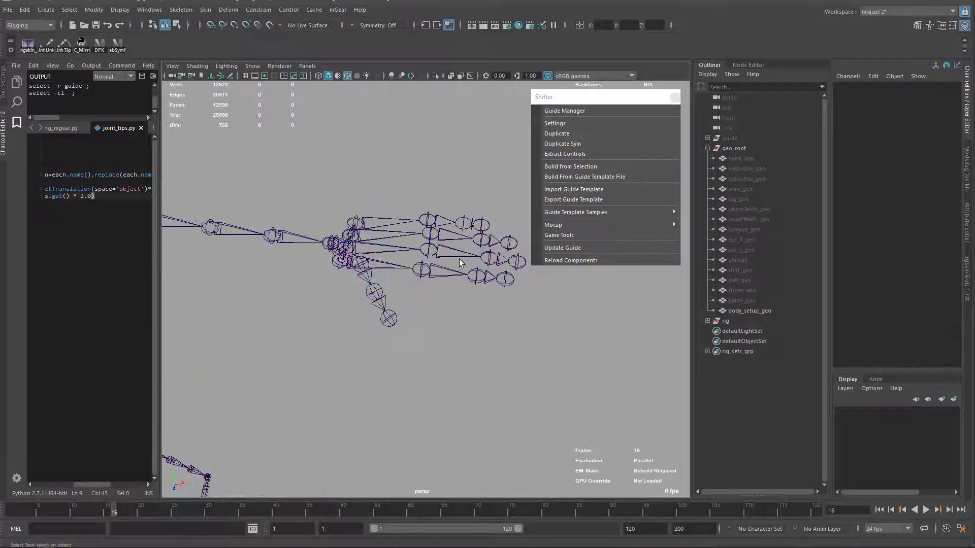
pyautogui.keyDown('alt'); pyautogui.moveTo(496, 224); pyautogui.dragTo(328, 260, button='middle'); pyautogui.keyUp('alt')
pyautogui.click(316, 258)
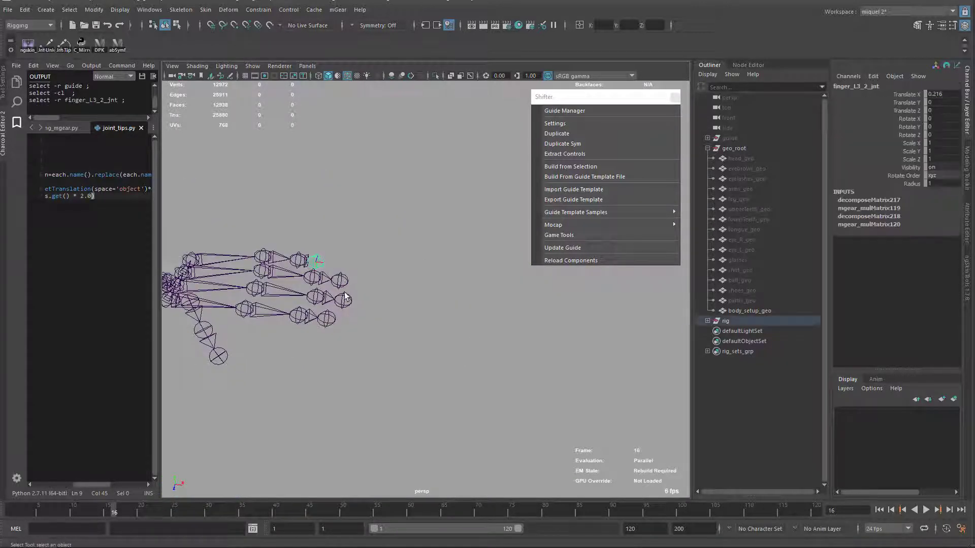
pyautogui.keyDown('shift'); pyautogui.click(340, 280); pyautogui.keyUp('shift')
pyautogui.keyDown('shift'); pyautogui.click(343, 300); pyautogui.keyUp('shift')
pyautogui.keyDown('shift'); pyautogui.click(327, 319); pyautogui.keyUp('shift')
pyautogui.keyDown('shift'); pyautogui.click(219, 357); pyautogui.keyUp('shift')
pyautogui.keyDown('alt'); pyautogui.moveTo(314, 405); pyautogui.dragTo(224, 393, button='right'); pyautogui.keyUp('alt')
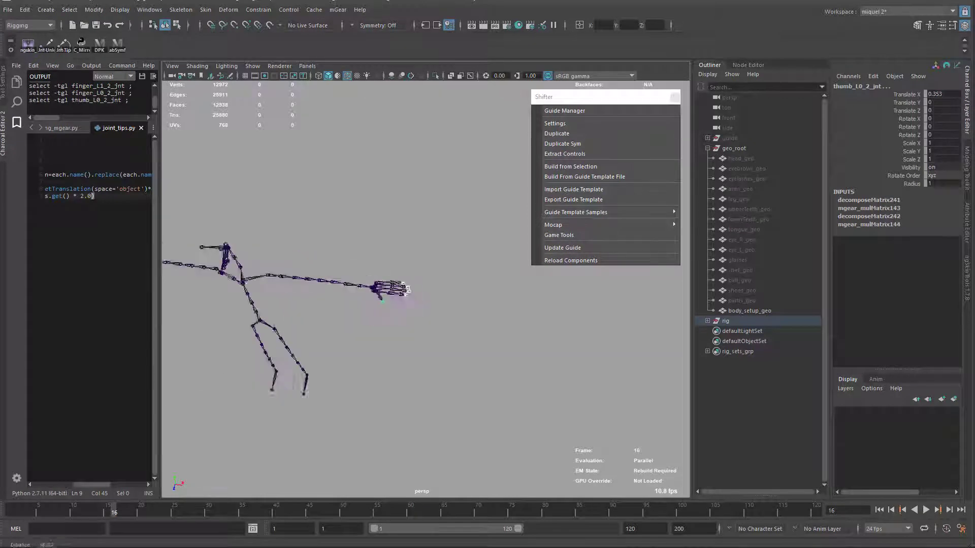
pyautogui.keyDown('alt'); pyautogui.moveTo(233, 289); pyautogui.dragTo(222, 288, button='right'); pyautogui.keyUp('alt')
pyautogui.keyDown('alt'); pyautogui.moveTo(222, 287); pyautogui.dragTo(334, 290, button='middle'); pyautogui.keyUp('alt')
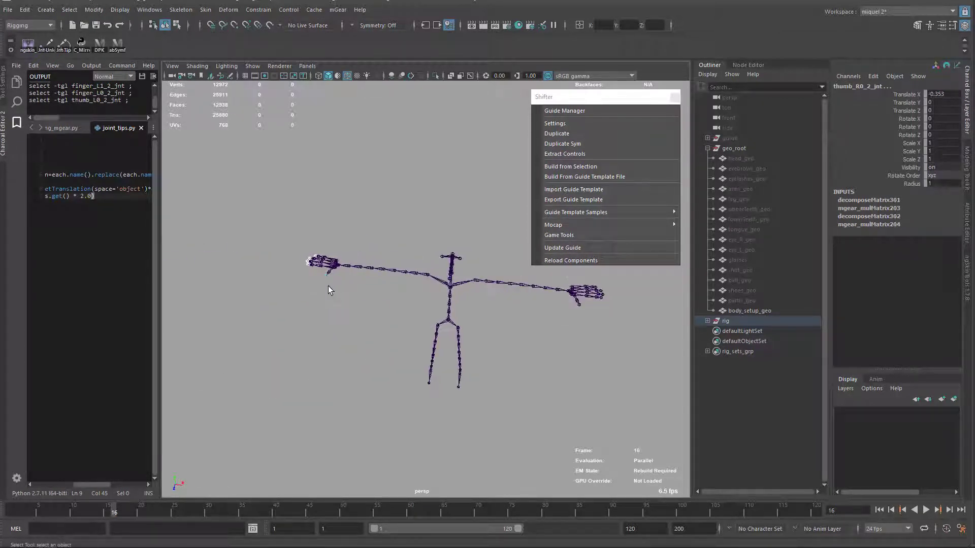
pyautogui.hotkey('ctrl', 'z')
# Run the joint_tips.py script on the selected finger and thumb end joints to add tip joints
pyautogui.keyDown('alt'); pyautogui.moveTo(466, 330); pyautogui.dragTo(414, 309); pyautogui.keyUp('alt')
pyautogui.keyDown('alt'); pyautogui.moveTo(414, 309); pyautogui.dragTo(441, 303, button='right'); pyautogui.keyUp('alt')
pyautogui.keyDown('alt'); pyautogui.moveTo(440, 303); pyautogui.dragTo(471, 222, button='middle'); pyautogui.keyUp('alt')
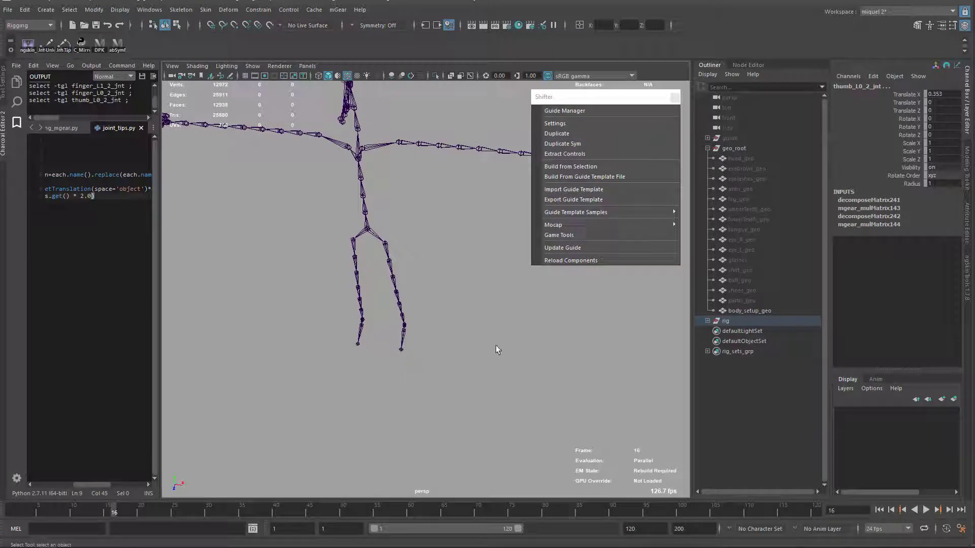
pyautogui.keyDown('alt'); pyautogui.moveTo(441, 289); pyautogui.dragTo(477, 275, button='middle'); pyautogui.keyUp('alt')
pyautogui.keyDown('alt'); pyautogui.moveTo(355, 317); pyautogui.dragTo(422, 289, button='middle'); pyautogui.keyUp('alt')
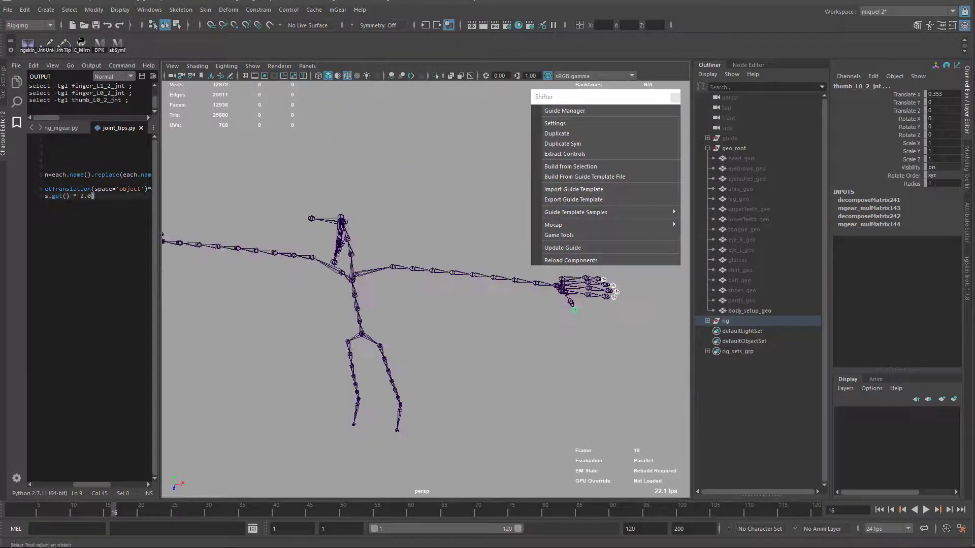
pyautogui.hotkey('ctrl', 'Return')
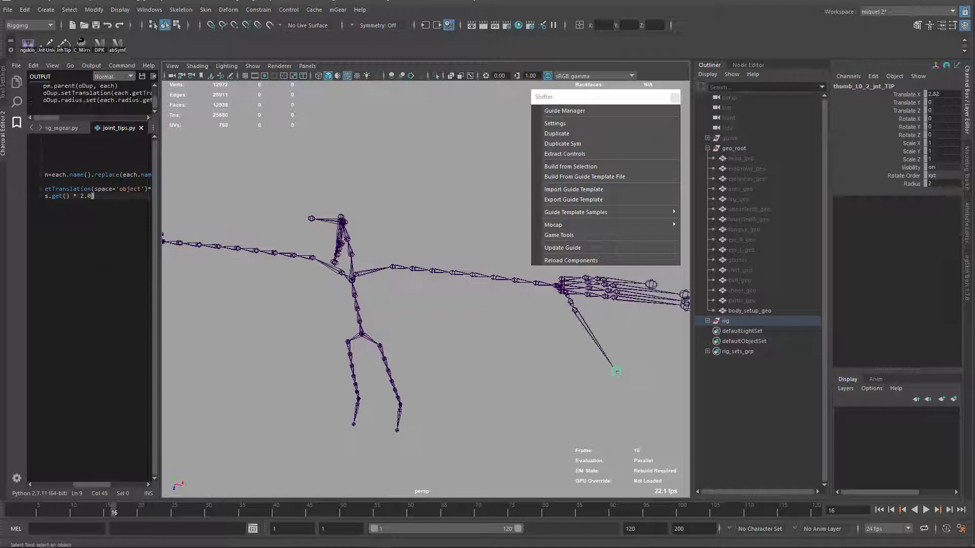
# Display the body mesh again, check how the new tip joints extend past the fingers, and clear the selection
pyautogui.keyDown('alt'); pyautogui.moveTo(517, 341); pyautogui.dragTo(453, 337, button='middle'); pyautogui.keyUp('alt')
pyautogui.hotkey('ctrl', '1')
pyautogui.keyDown('alt'); pyautogui.moveTo(479, 346); pyautogui.dragTo(609, 330, button='right'); pyautogui.keyUp('alt')
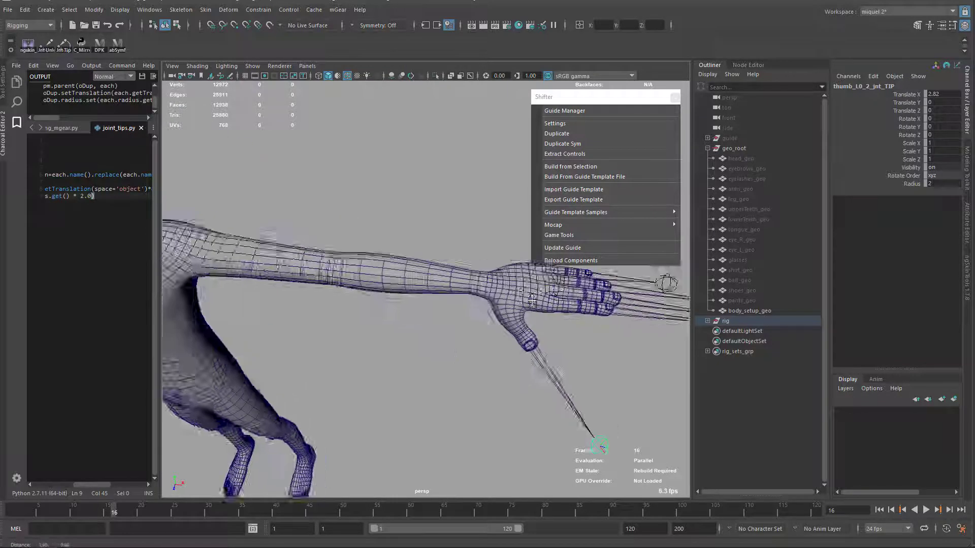
pyautogui.keyDown('alt'); pyautogui.moveTo(610, 330); pyautogui.dragTo(507, 345, button='middle'); pyautogui.keyUp('alt')
pyautogui.keyDown('alt'); pyautogui.moveTo(542, 384); pyautogui.dragTo(422, 340); pyautogui.keyUp('alt')
pyautogui.click(373, 300)
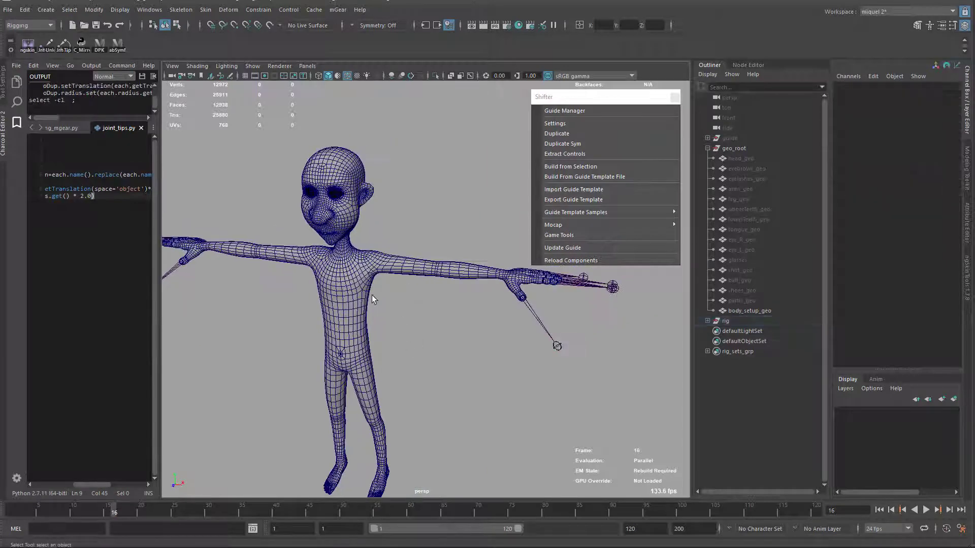
# Select the body_setup_geo mesh and collapse the code editor to enlarge the viewport
pyautogui.click(371, 300)
pyautogui.keyDown('alt'); pyautogui.moveTo(372, 300); pyautogui.dragTo(307, 253); pyautogui.keyUp('alt')
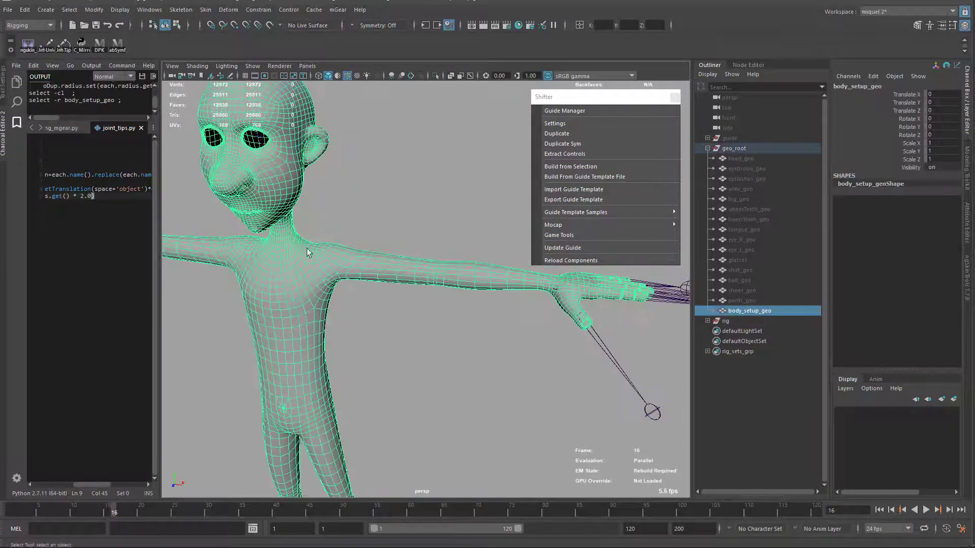
pyautogui.click(2, 131)
pyautogui.keyDown('alt'); pyautogui.moveTo(395, 367); pyautogui.dragTo(324, 235, button='right'); pyautogui.keyUp('alt')
pyautogui.keyDown('alt'); pyautogui.moveTo(428, 345); pyautogui.dragTo(380, 326, button='right'); pyautogui.keyUp('alt')
pyautogui.keyDown('alt'); pyautogui.moveTo(381, 327); pyautogui.dragTo(322, 328); pyautogui.keyUp('alt')
pyautogui.keyDown('alt'); pyautogui.moveTo(322, 328); pyautogui.dragTo(286, 307, button='right'); pyautogui.keyUp('alt')
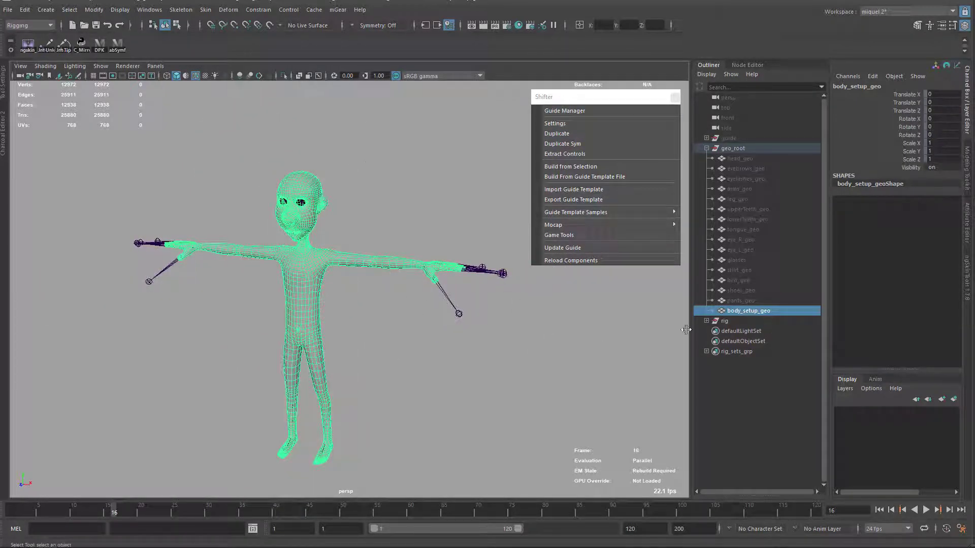
# Select the root joint spine_C0_0_jnt inside the rig's jnt_org group and add the body mesh to the selection
pyautogui.click(706, 321)
pyautogui.click(713, 352)
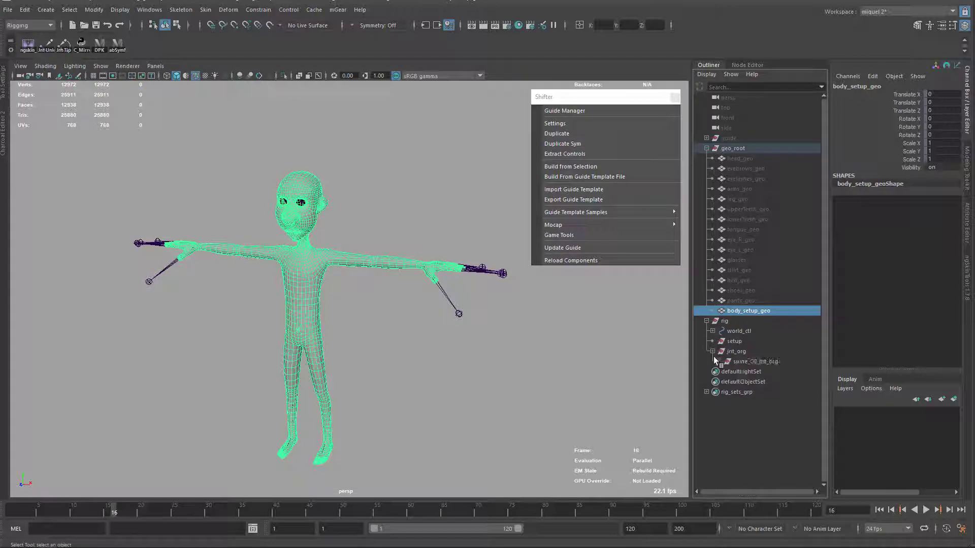
pyautogui.click(719, 362)
pyautogui.click(758, 372)
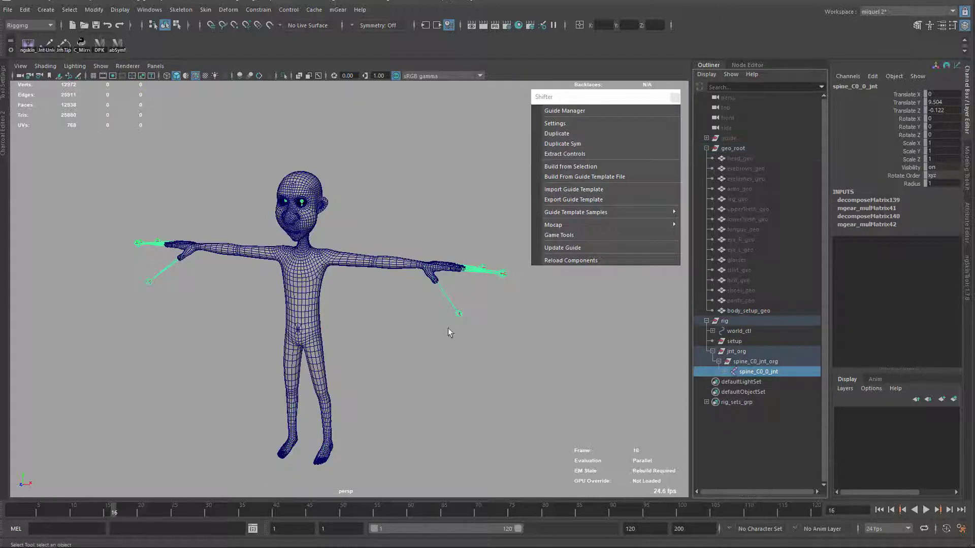
pyautogui.keyDown('shift'); pyautogui.click(318, 295); pyautogui.keyUp('shift')
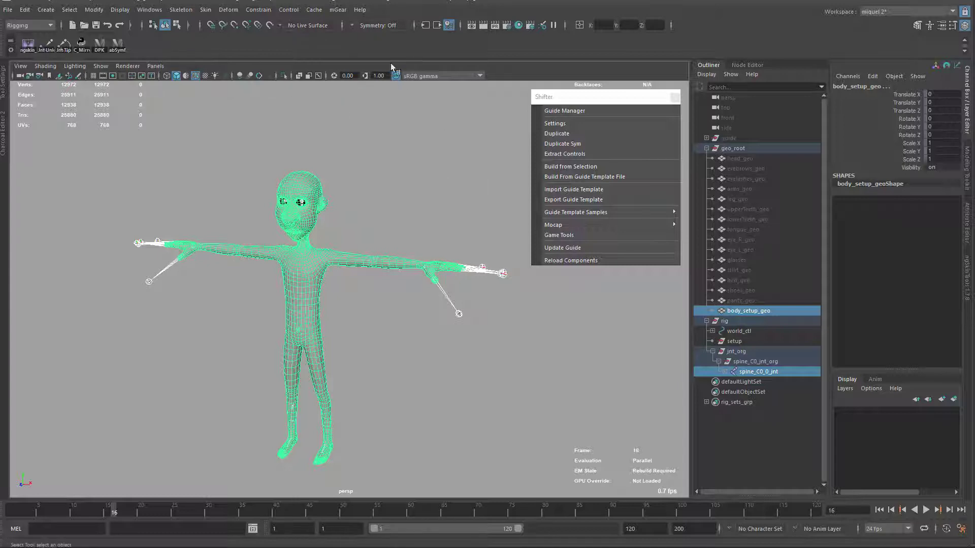
# Bind the body mesh to the joint hierarchy using the Heat Map method, max influences 5 and heatmap falloff 0.68
pyautogui.click(227, 11)
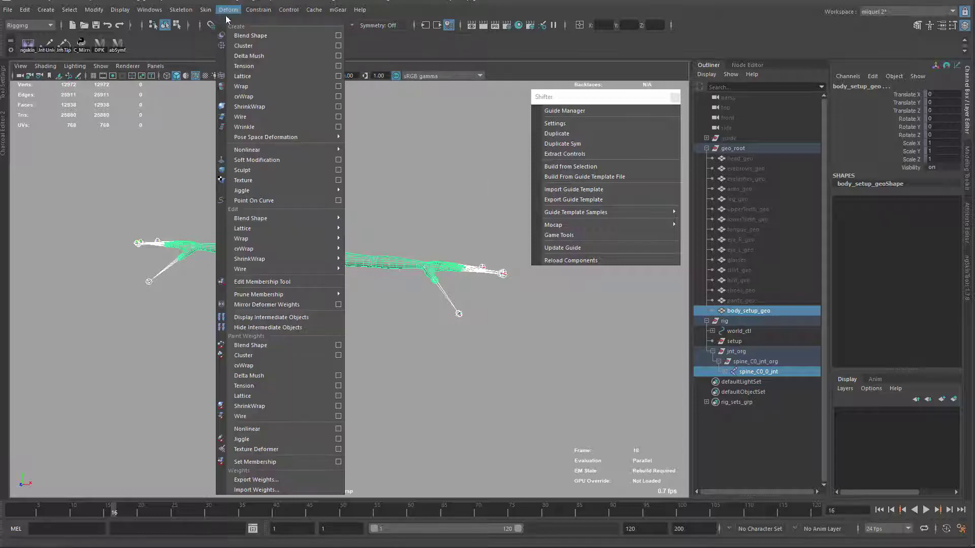
pyautogui.moveTo(206, 10)
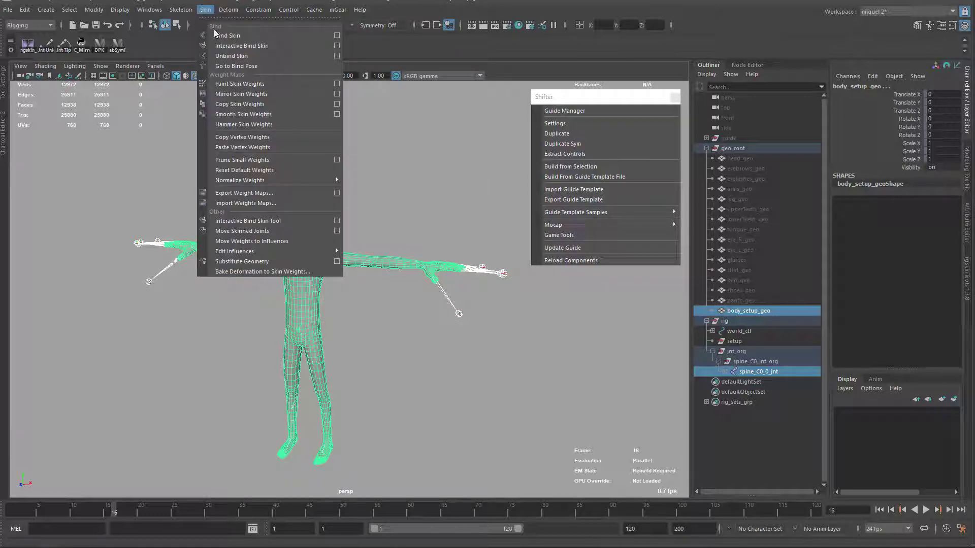
pyautogui.click(337, 36)
pyautogui.moveTo(452, 141); pyautogui.dragTo(575, 159)
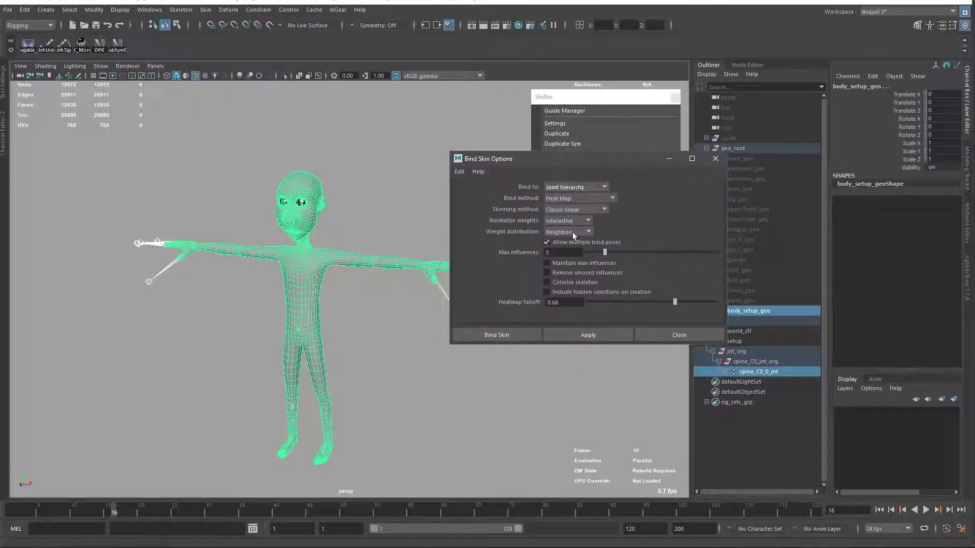
pyautogui.click(589, 337)
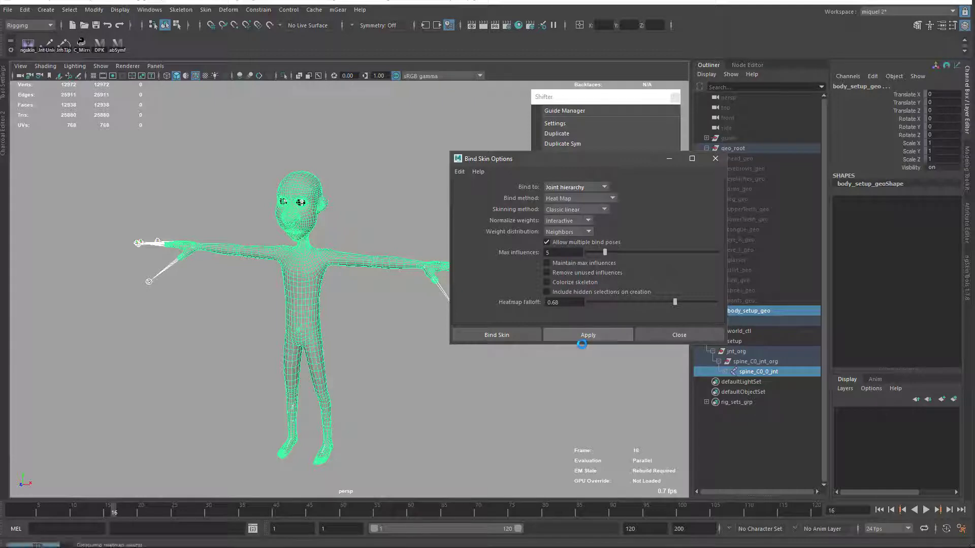
pyautogui.click(653, 336)
pyautogui.scroll(5, 394, 313)
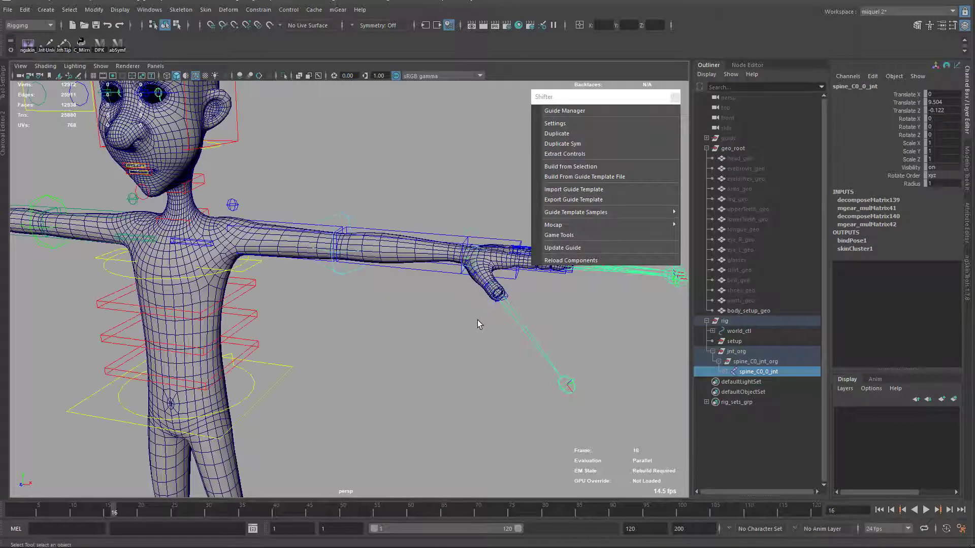
# Test the finger deformation by rotating the outer finger controls of the left hand about 88 degrees in Z
pyautogui.scroll(6, 478, 315)
pyautogui.keyDown('alt'); pyautogui.moveTo(450, 265); pyautogui.dragTo(410, 300, button='middle'); pyautogui.keyUp('alt')
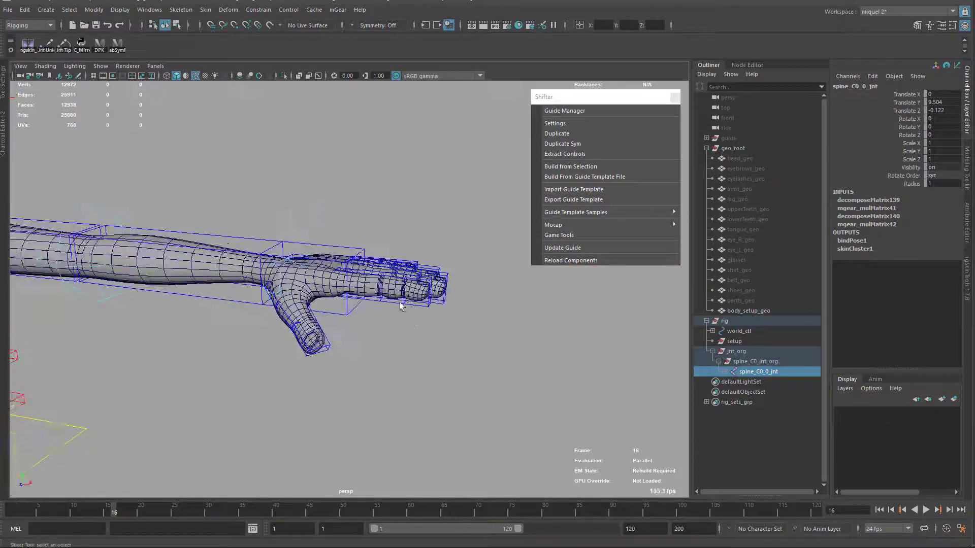
pyautogui.keyDown('alt'); pyautogui.moveTo(406, 292); pyautogui.dragTo(422, 293); pyautogui.keyUp('alt')
pyautogui.click(432, 278)
pyautogui.press('e')
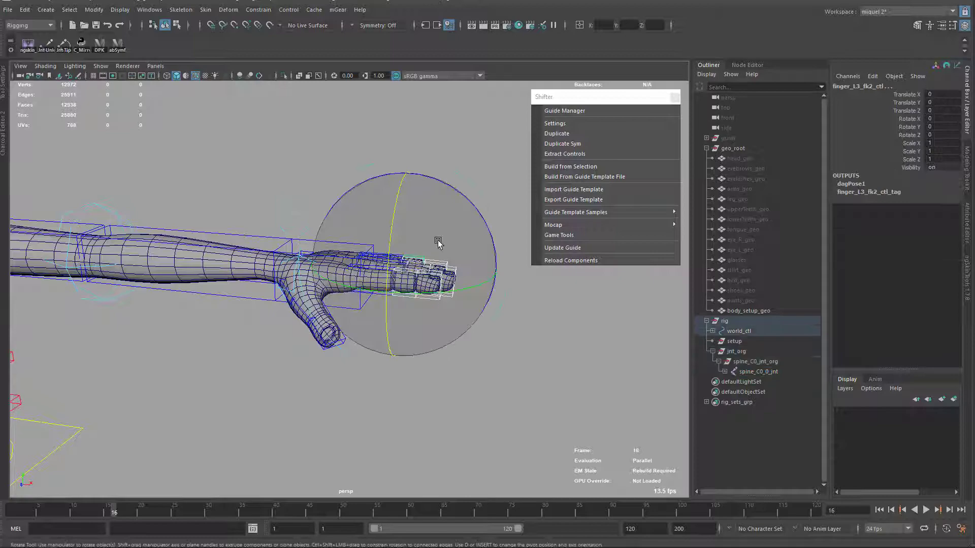
pyautogui.moveTo(464, 198); pyautogui.dragTo(457, 327)
pyautogui.scroll(5, 401, 261)
pyautogui.keyDown('alt'); pyautogui.moveTo(391, 207); pyautogui.dragTo(500, 293, button='middle'); pyautogui.keyUp('alt')
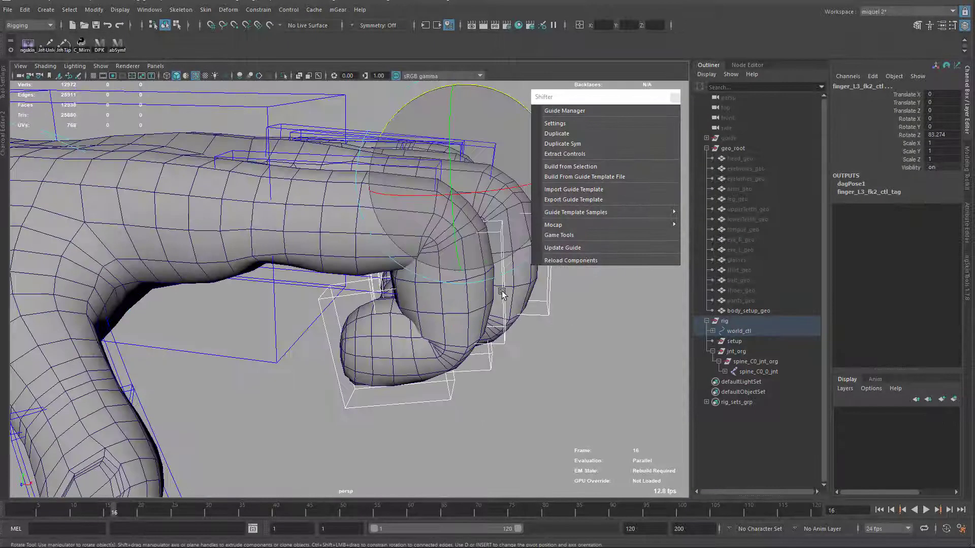
pyautogui.keyDown('alt'); pyautogui.moveTo(500, 293); pyautogui.dragTo(468, 210); pyautogui.keyUp('alt')
pyautogui.keyDown('alt'); pyautogui.moveTo(427, 324); pyautogui.dragTo(284, 365, button='right'); pyautogui.keyUp('alt')
pyautogui.keyDown('alt'); pyautogui.moveTo(285, 366); pyautogui.dragTo(323, 339, button='middle'); pyautogui.keyUp('alt')
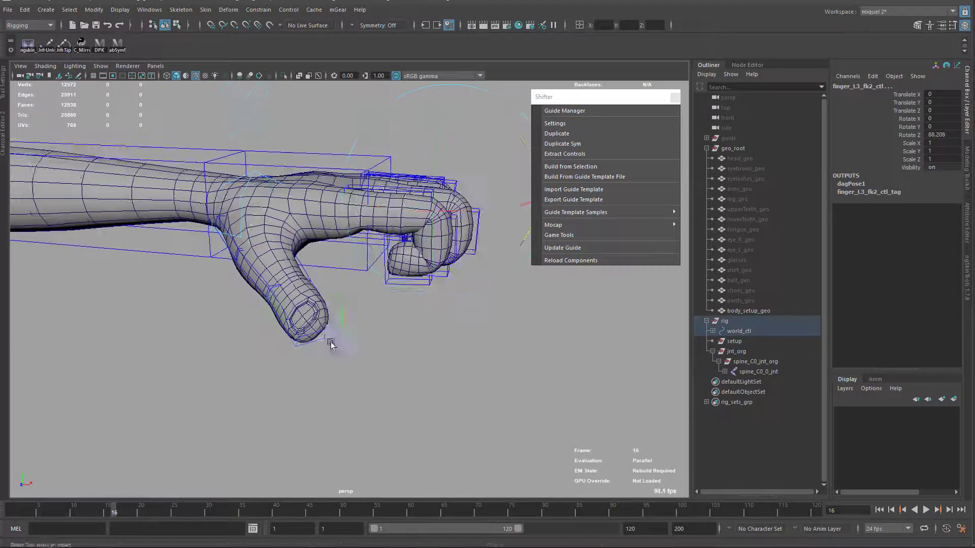
# Test-bend the tip of the left thumb with its thumb_L0_fk2_ctl control and undo the rotation
pyautogui.click(329, 341)
pyautogui.moveTo(283, 353); pyautogui.dragTo(331, 349)
pyautogui.keyDown('alt'); pyautogui.moveTo(341, 347); pyautogui.dragTo(285, 307); pyautogui.keyUp('alt')
pyautogui.hotkey('ctrl', 'z')
pyautogui.keyDown('alt'); pyautogui.moveTo(284, 307); pyautogui.dragTo(233, 257, button='right'); pyautogui.keyUp('alt')
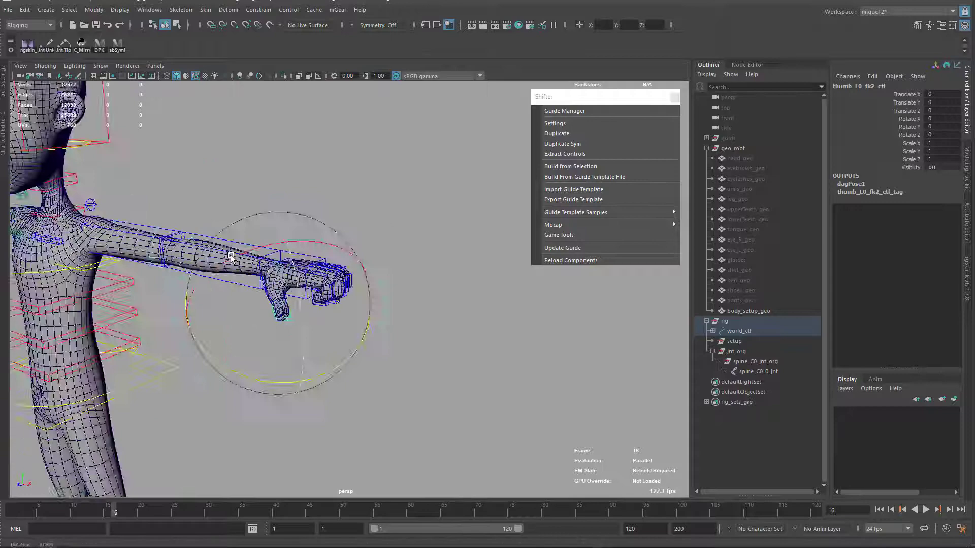
# Select the left hand's finger controls and return them to their straight default pose
pyautogui.keyDown('alt'); pyautogui.moveTo(233, 257); pyautogui.dragTo(272, 299); pyautogui.keyUp('alt')
pyautogui.press('q')
pyautogui.keyDown('alt'); pyautogui.moveTo(299, 330); pyautogui.dragTo(325, 363); pyautogui.keyUp('alt')
pyautogui.moveTo(352, 318); pyautogui.dragTo(367, 395)
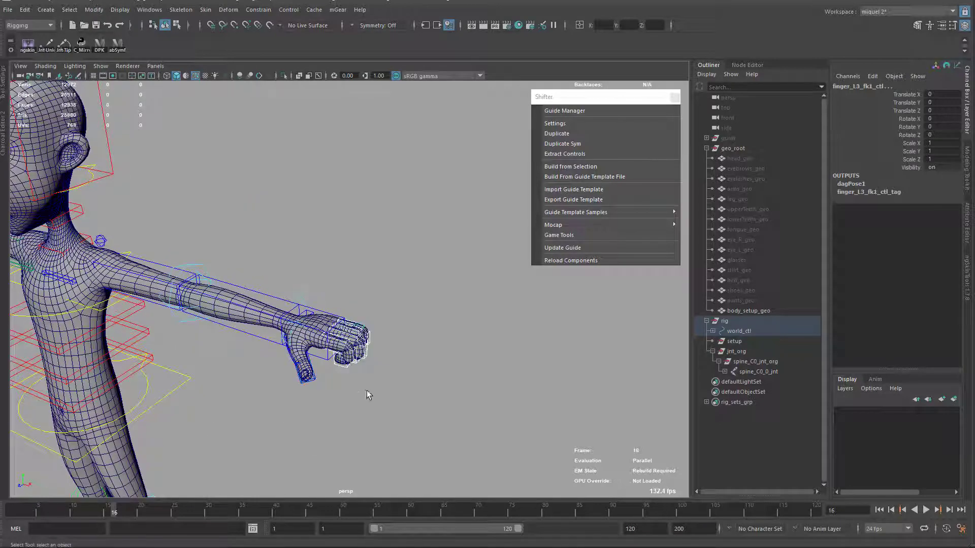
pyautogui.keyDown('alt'); pyautogui.moveTo(364, 281); pyautogui.dragTo(421, 249); pyautogui.keyUp('alt')
# Select the body mesh, hide the rig controls, and display the skeleton joints together with the mesh
pyautogui.click(329, 295)
pyautogui.scroll(4, 495, 297)
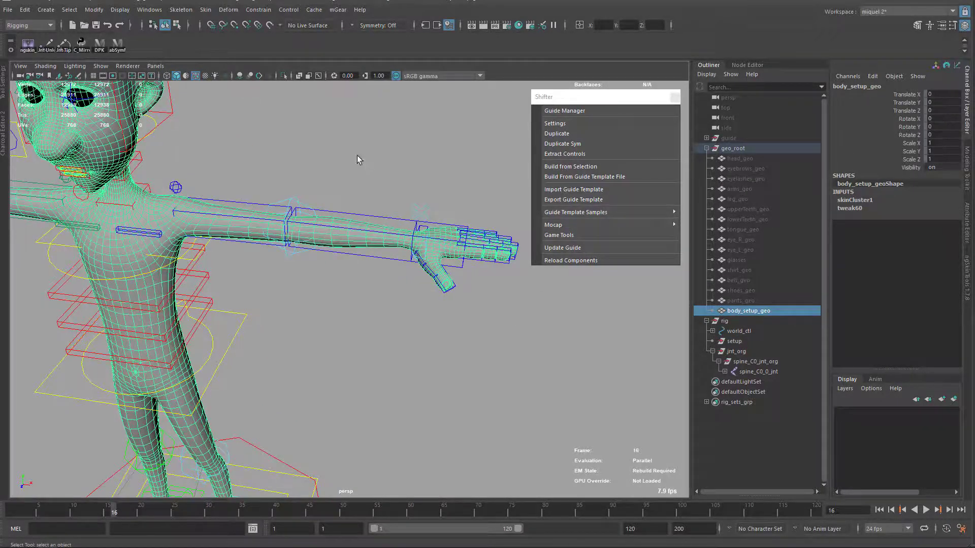
pyautogui.scroll(5, 406, 183)
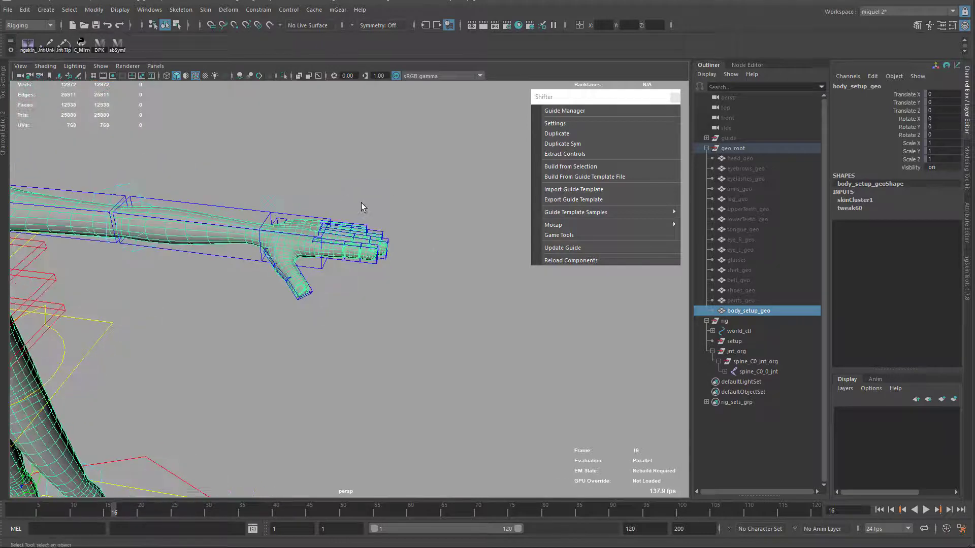
pyautogui.hotkey('alt', '1')
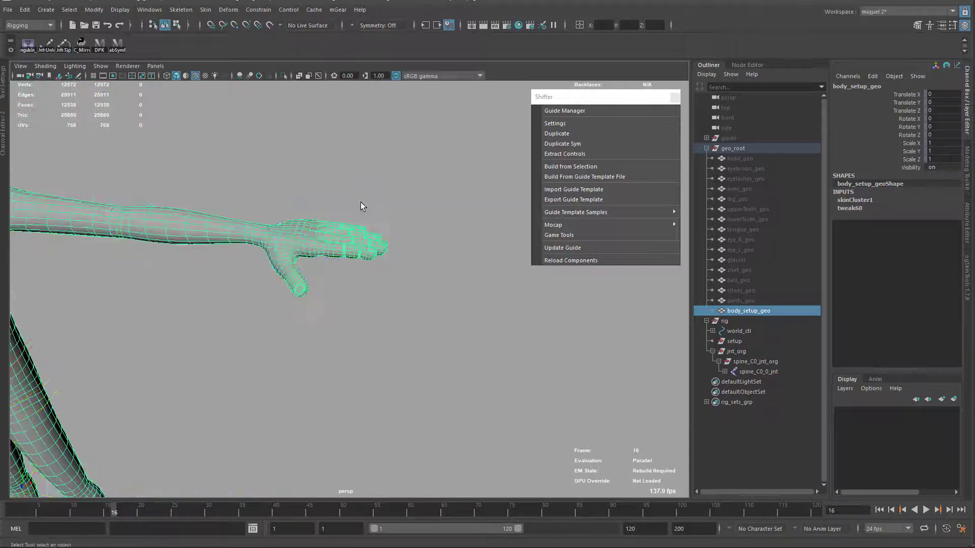
pyautogui.hotkey('alt', '2')
pyautogui.hotkey('alt', '2')
pyautogui.hotkey('alt', '3')
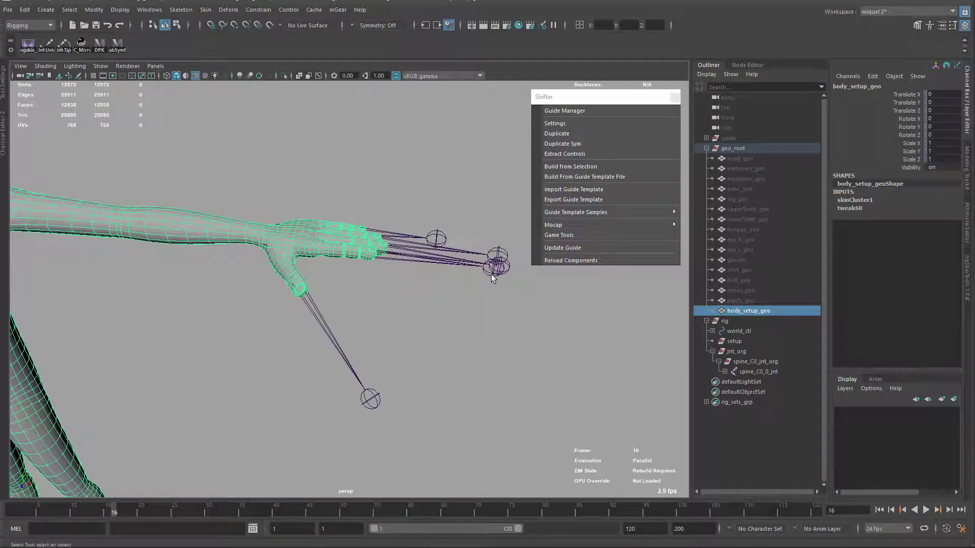
# Try rotating the finger_L0_2_jnt_TIP and finger_L1_2_jnt_TIP joints and undo the rotation
pyautogui.click(496, 264)
pyautogui.press('e')
pyautogui.moveTo(476, 201); pyautogui.dragTo(414, 275)
pyautogui.hotkey('ctrl', 'z')
pyautogui.keyDown('alt'); pyautogui.moveTo(400, 281); pyautogui.dragTo(284, 259, button='right'); pyautogui.keyUp('alt')
pyautogui.keyDown('alt'); pyautogui.moveTo(285, 259); pyautogui.dragTo(298, 285, button='middle'); pyautogui.keyUp('alt')
pyautogui.press('q')
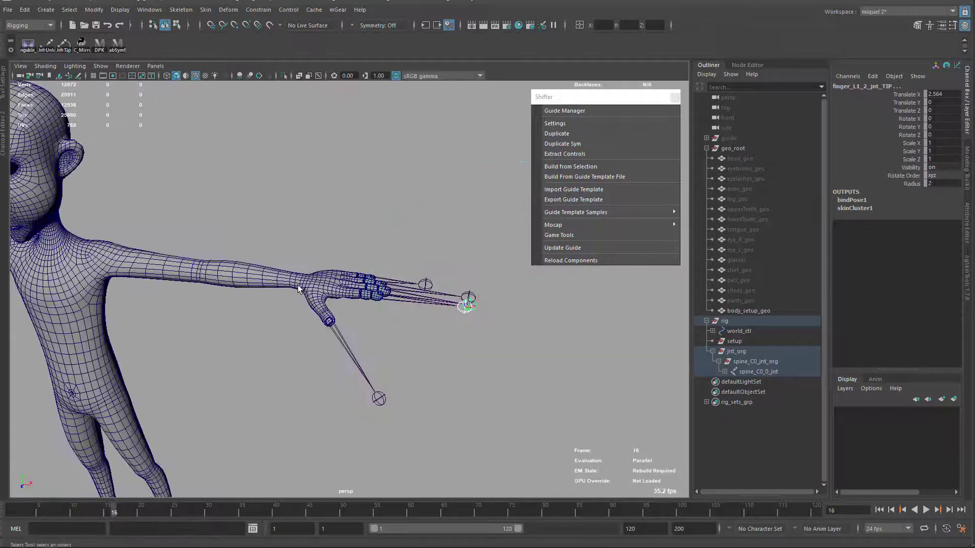
# Select the body_setup_geo mesh and remove the unused influences from its skin cluster
pyautogui.click(251, 282)
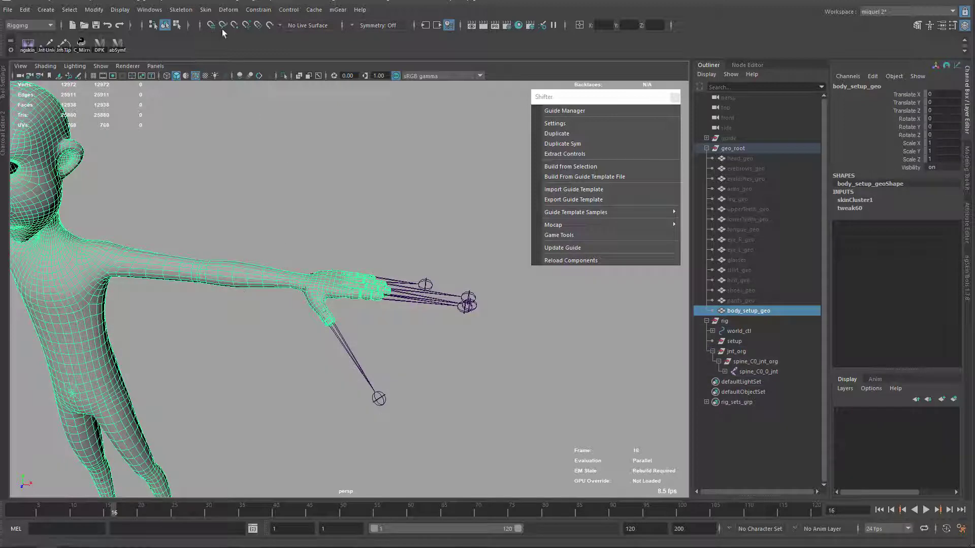
pyautogui.click(205, 9)
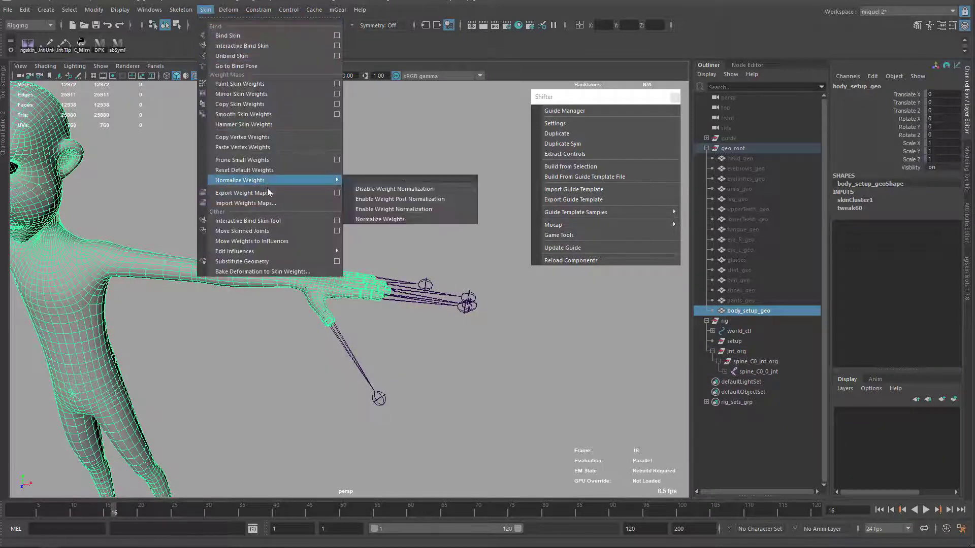
pyautogui.moveTo(273, 251)
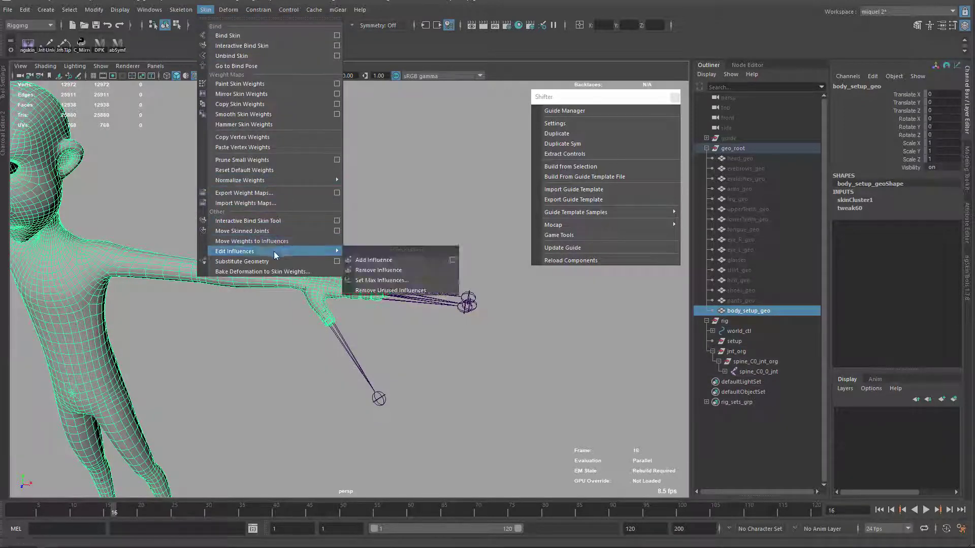
pyautogui.click(389, 290)
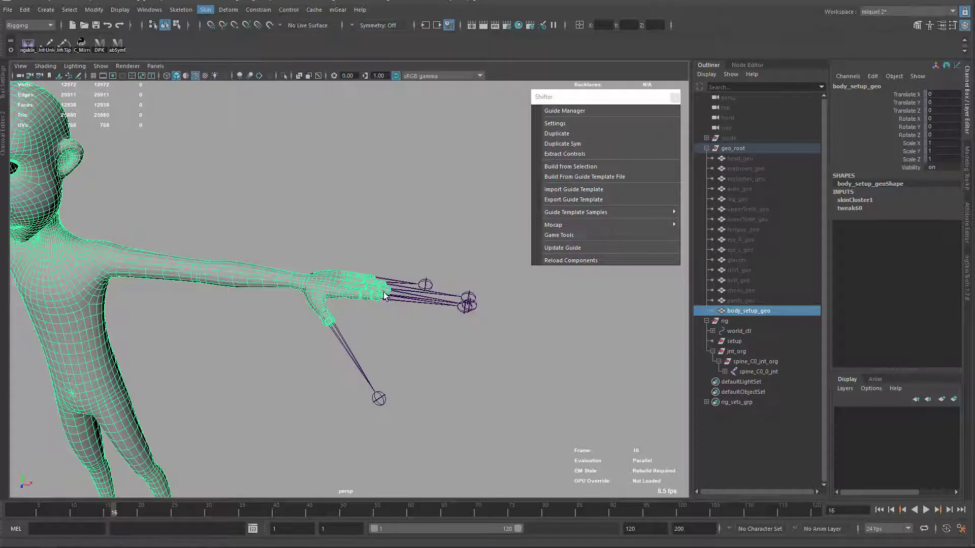
# Review the script history to see which finger, thumb and tongue joints were removed as influences, and close it
pyautogui.click(252, 528)
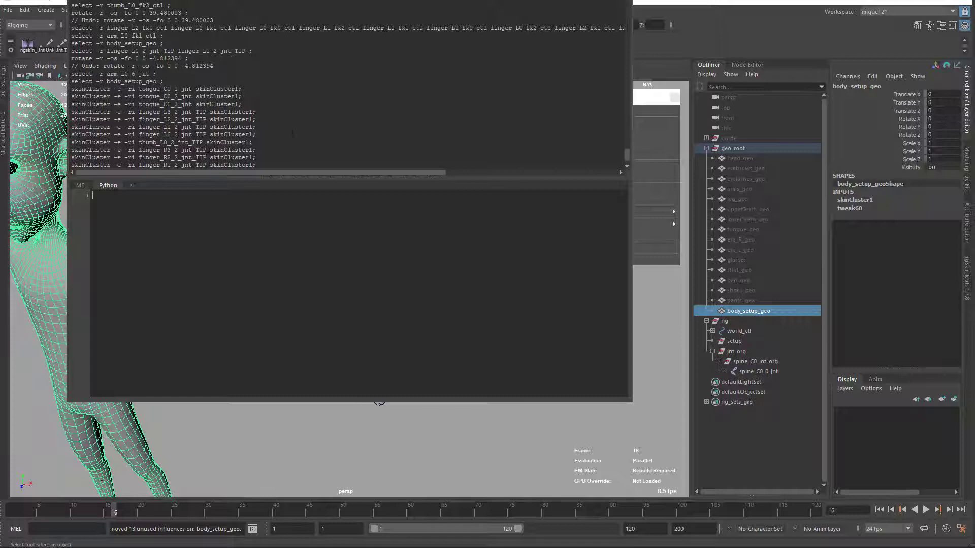
pyautogui.moveTo(380, 402); pyautogui.dragTo(541, 428)
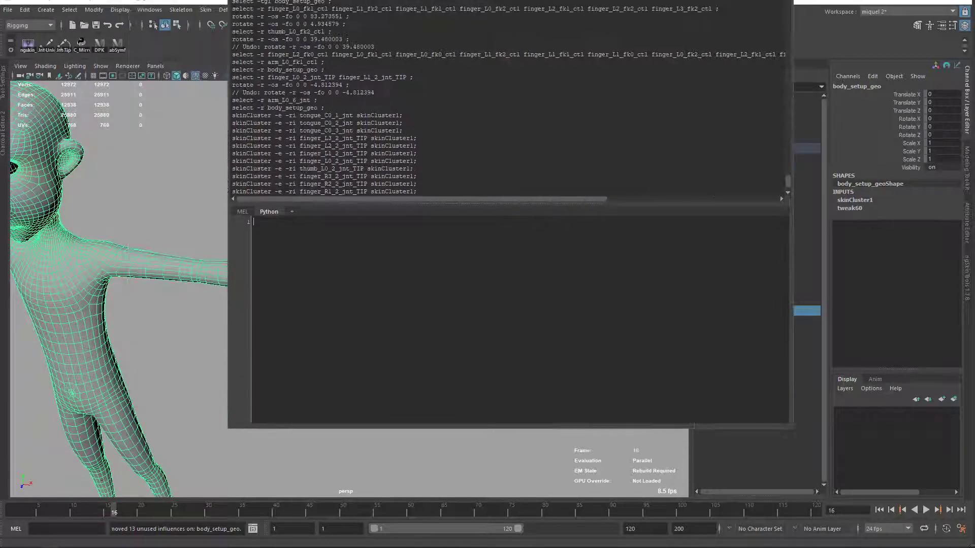
pyautogui.moveTo(787, 180); pyautogui.dragTo(785, 182)
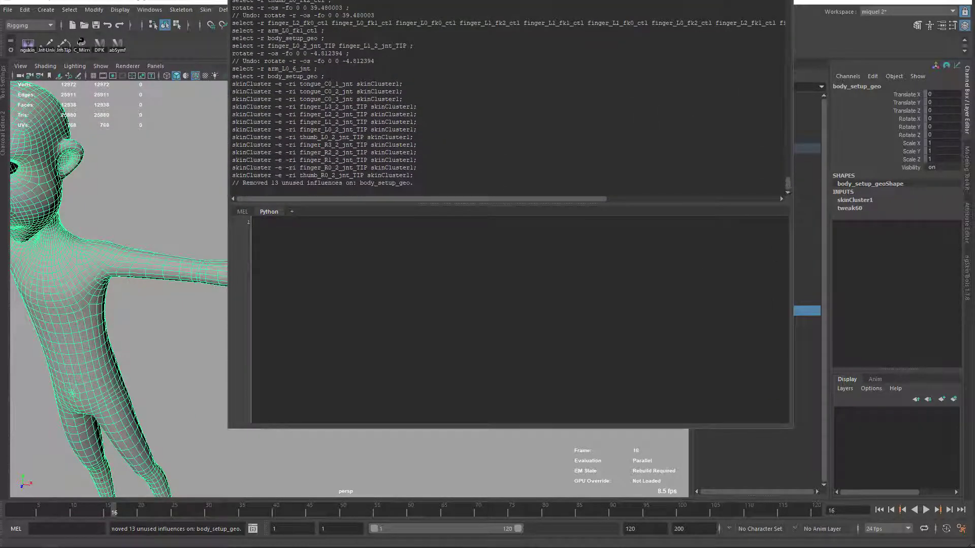
pyautogui.moveTo(414, 176); pyautogui.dragTo(234, 107)
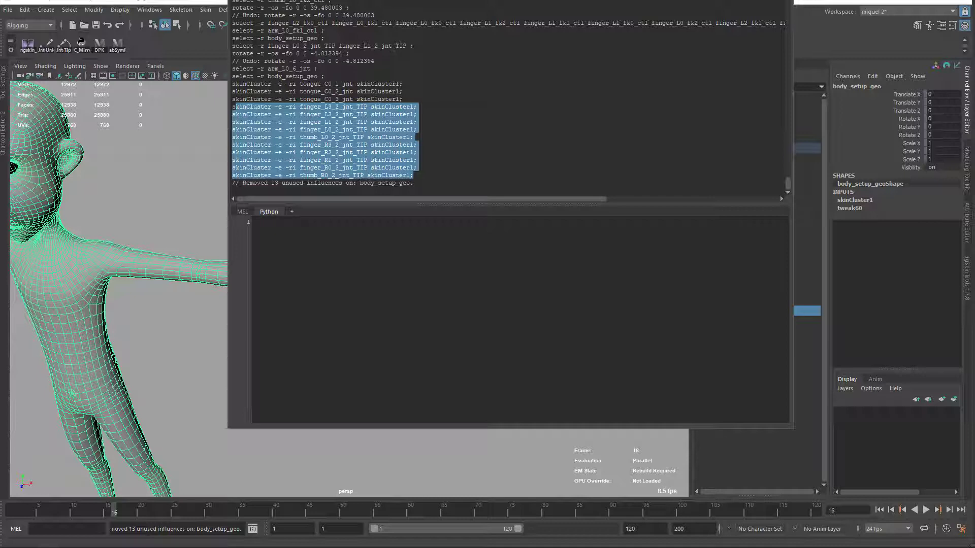
pyautogui.moveTo(397, 91); pyautogui.dragTo(310, 84)
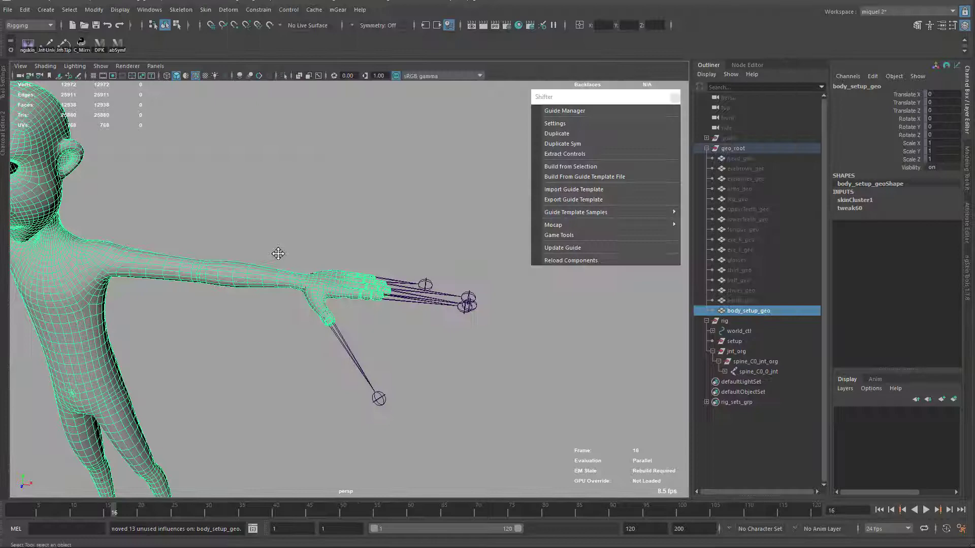
# Select all the finger and thumb TIP joints on both hands and delete them
pyautogui.press('f')
pyautogui.scroll(2, 277, 227)
pyautogui.scroll(-3, 277, 226)
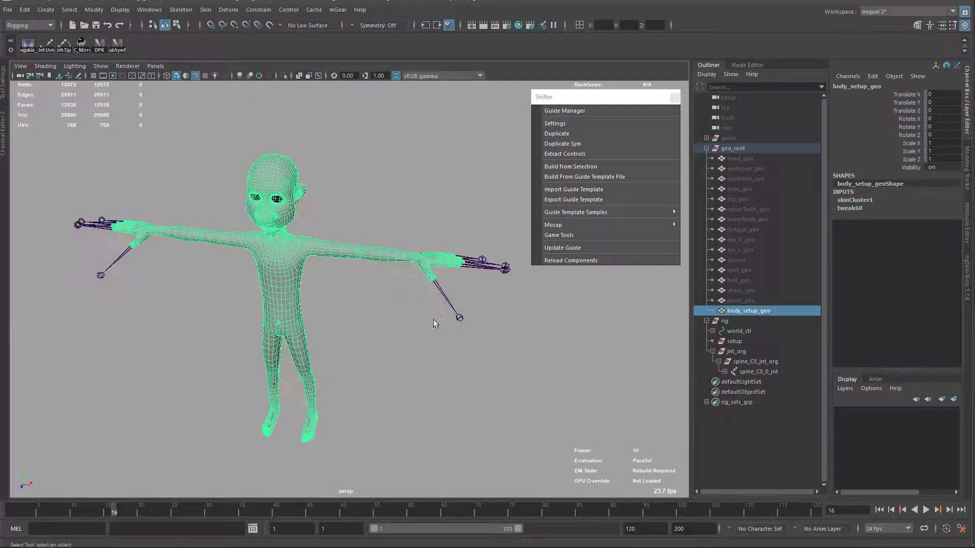
pyautogui.click(460, 320)
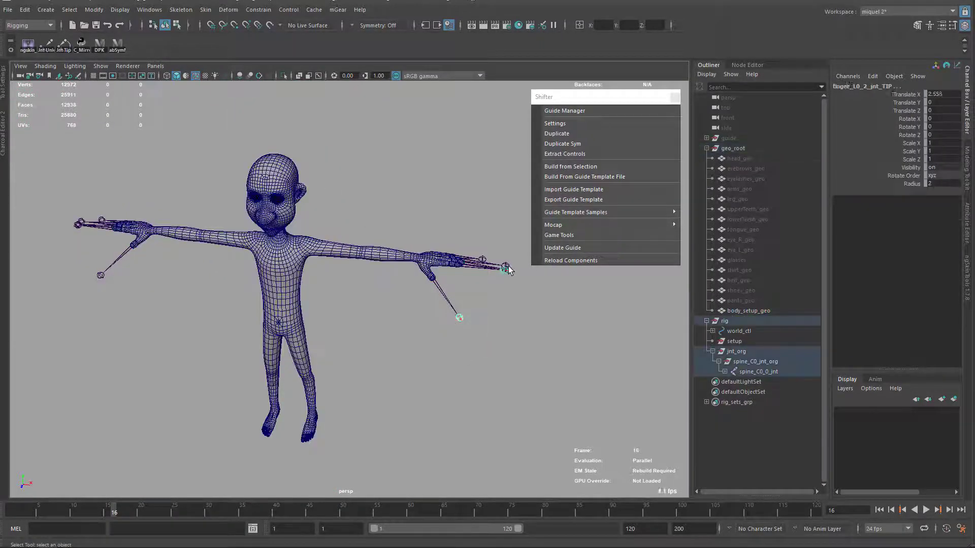
pyautogui.keyDown('alt'); pyautogui.moveTo(496, 285); pyautogui.dragTo(458, 302); pyautogui.keyUp('alt')
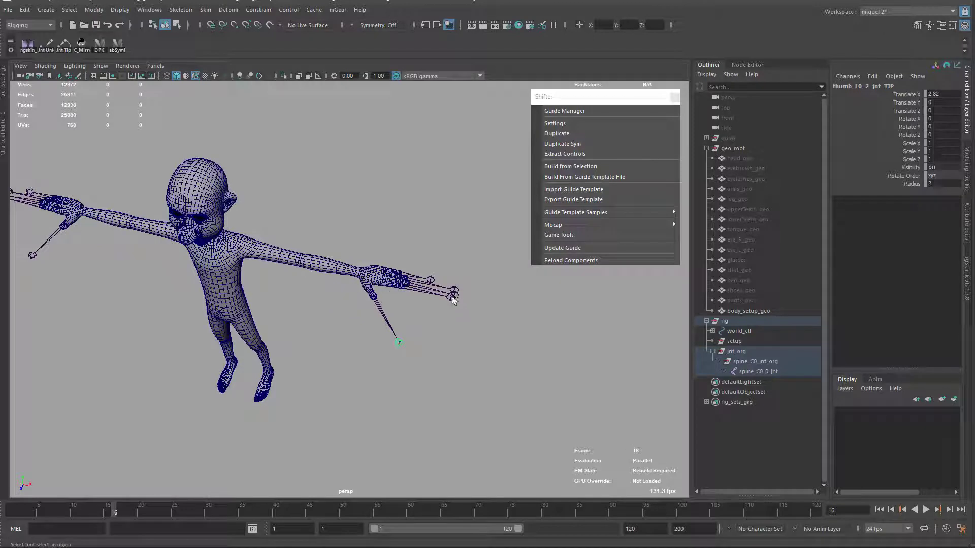
pyautogui.click(453, 296)
pyautogui.keyDown('alt'); pyautogui.moveTo(184, 268); pyautogui.dragTo(359, 295, button='middle'); pyautogui.keyUp('alt')
pyautogui.keyDown('shift'); pyautogui.moveTo(297, 289); pyautogui.dragTo(142, 196); pyautogui.keyUp('shift')
pyautogui.keyDown('alt'); pyautogui.moveTo(294, 305); pyautogui.dragTo(224, 305, button='right'); pyautogui.keyUp('alt')
pyautogui.keyDown('alt'); pyautogui.moveTo(375, 148); pyautogui.dragTo(336, 136, button='middle'); pyautogui.keyUp('alt')
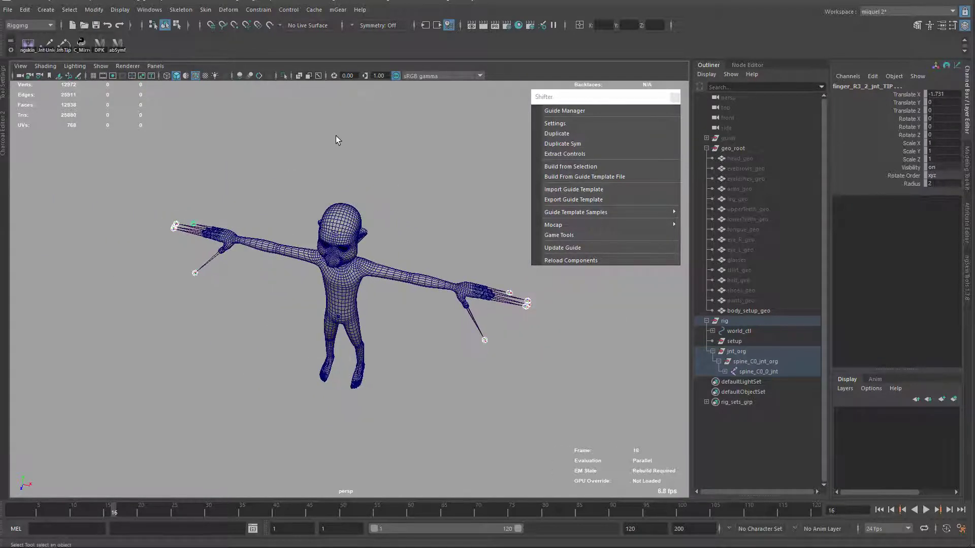
pyautogui.press('Delete')
pyautogui.keyDown('alt'); pyautogui.moveTo(296, 331); pyautogui.dragTo(422, 306, button='right'); pyautogui.keyUp('alt')
pyautogui.keyDown('alt'); pyautogui.moveTo(421, 306); pyautogui.dragTo(379, 300, button='middle'); pyautogui.keyUp('alt')
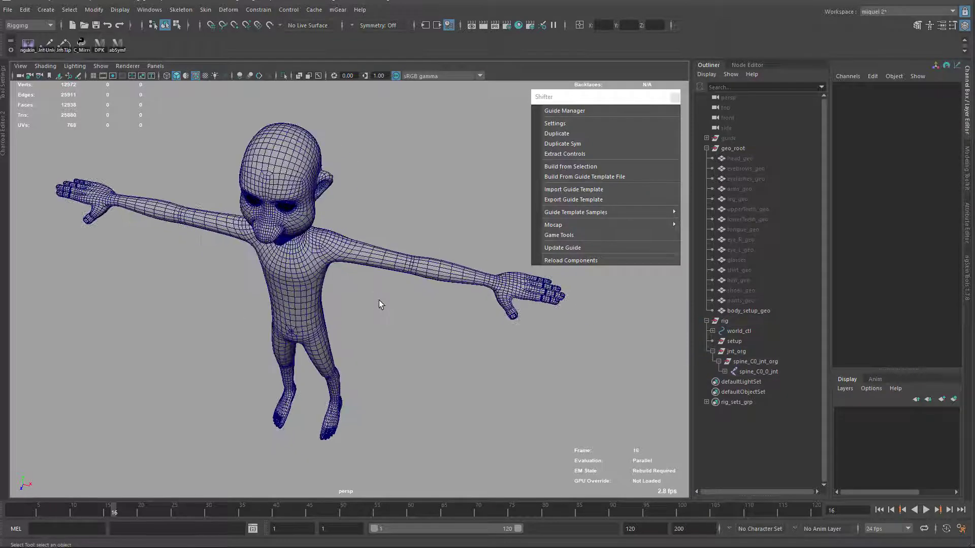
# Hide the joint display and show the body mesh with the rig controls again
pyautogui.keyDown('alt'); pyautogui.moveTo(379, 300); pyautogui.dragTo(417, 351); pyautogui.keyUp('alt')
pyautogui.hotkey('alt', '1')
pyautogui.hotkey('alt', '2')
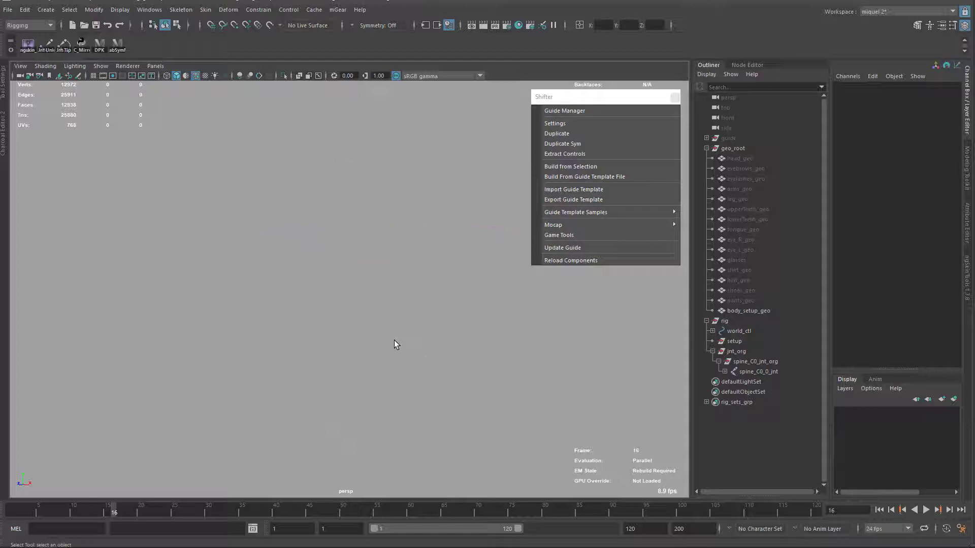
pyautogui.keyDown('alt'); pyautogui.moveTo(393, 331); pyautogui.dragTo(488, 294); pyautogui.keyUp('alt')
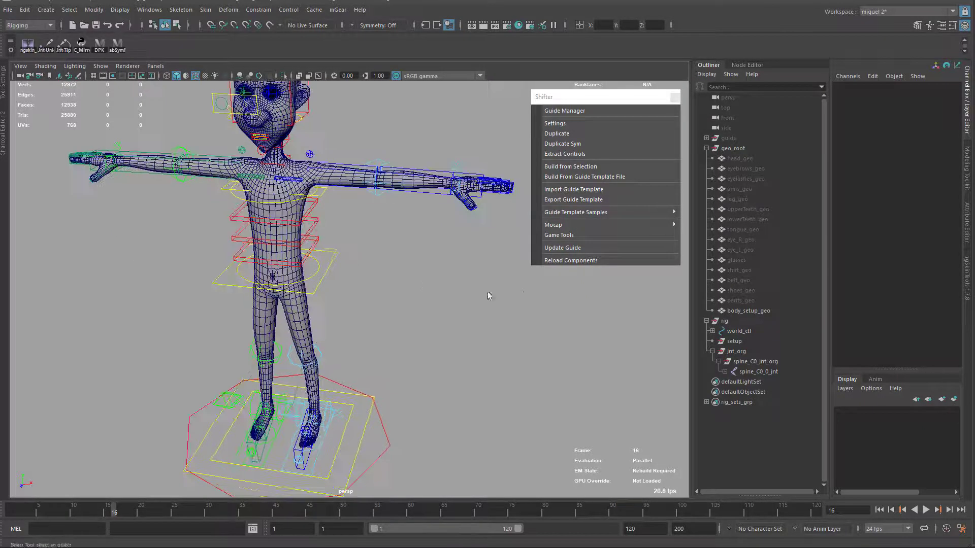
# Shift the Shifter window slightly aside and open the ngSkinTools 1.7.8 panel
pyautogui.click(572, 102)
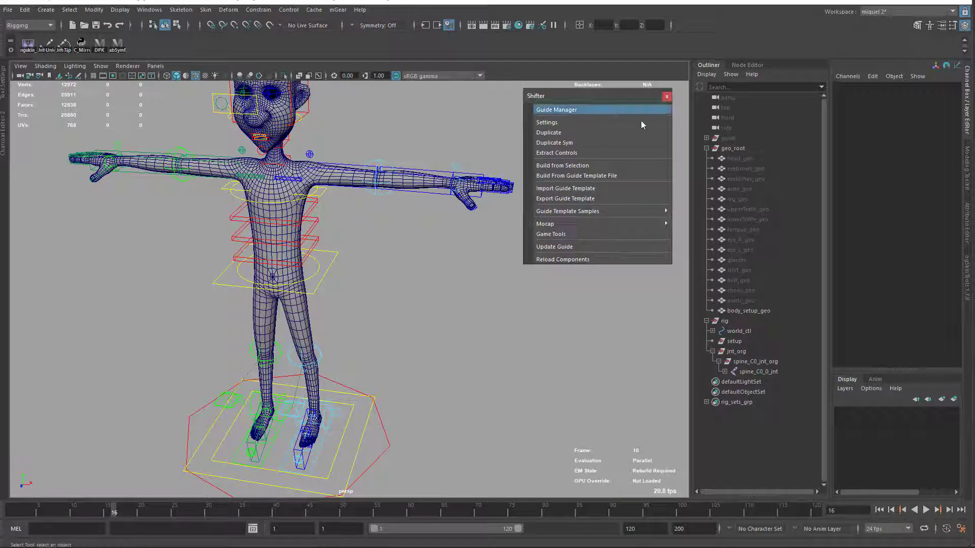
pyautogui.click(966, 281)
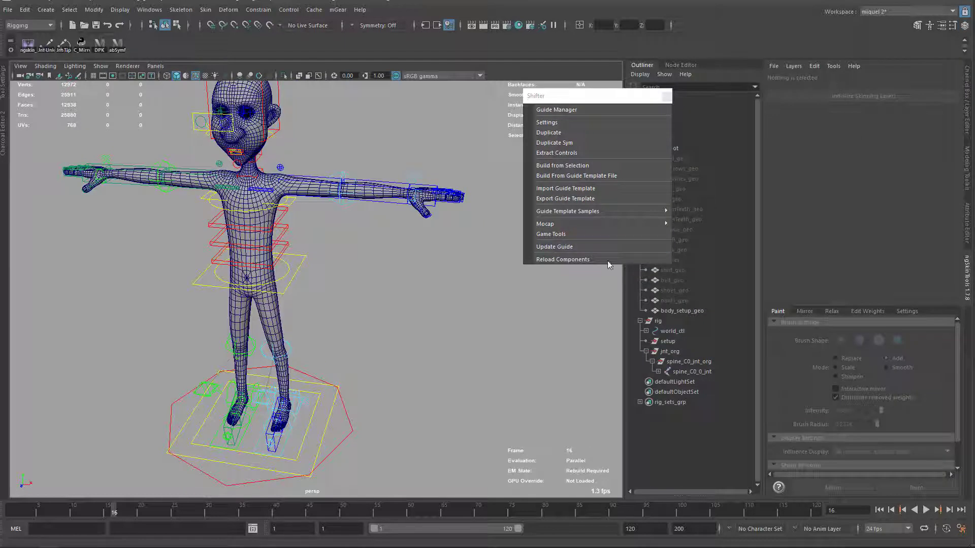
pyautogui.keyDown('alt'); pyautogui.moveTo(367, 321); pyautogui.dragTo(412, 291); pyautogui.keyUp('alt')
pyautogui.keyDown('alt'); pyautogui.moveTo(431, 312); pyautogui.dragTo(412, 329, button='right'); pyautogui.keyUp('alt')
pyautogui.keyDown('alt'); pyautogui.moveTo(406, 324); pyautogui.dragTo(422, 336, button='middle'); pyautogui.keyUp('alt')
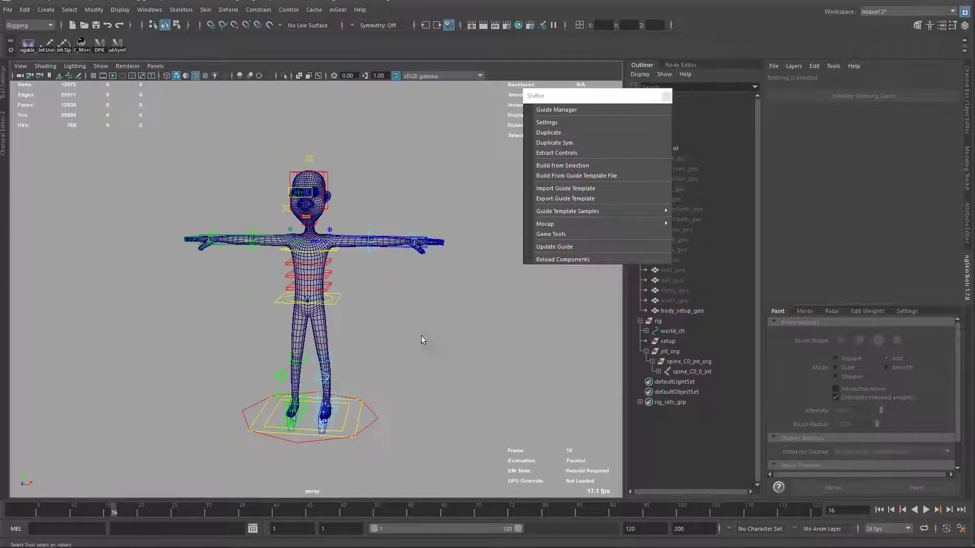